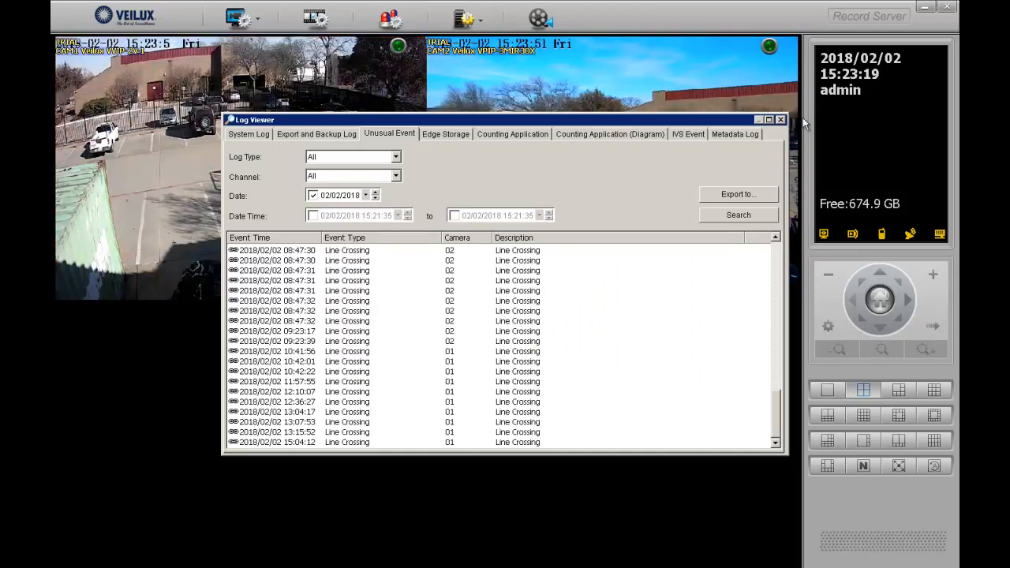
Close the Log Viewer listing the Line Crossing events to reveal both live camera views
{"action": "left_click", "coordinate": [781, 119]}
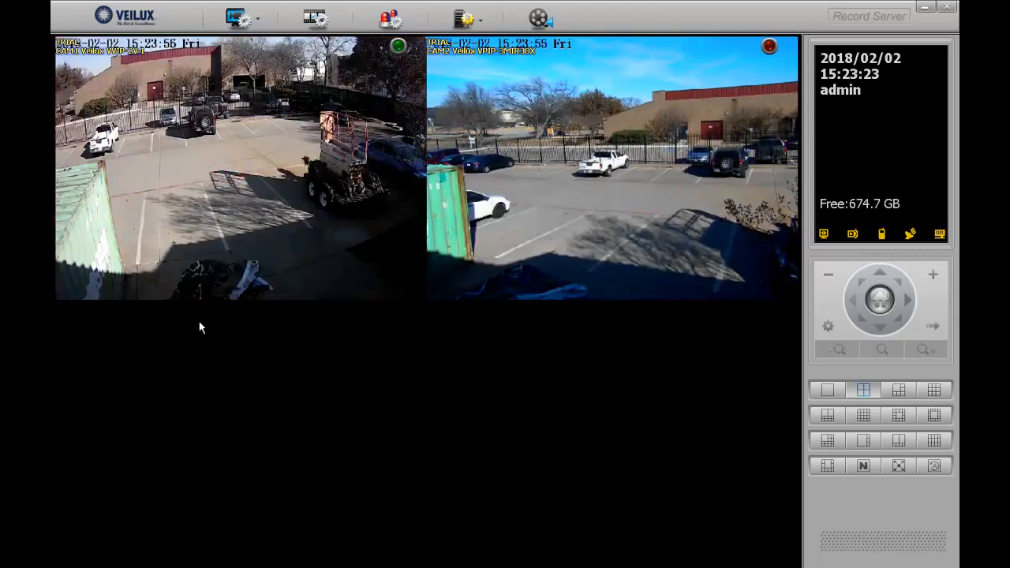
Search Log Search's Unusual Event tab for channel 01 and replay the 10:41:56 Line Crossing event
{"action": "left_click", "coordinate": [257, 25]}
{"action": "left_click", "coordinate": [287, 96]}
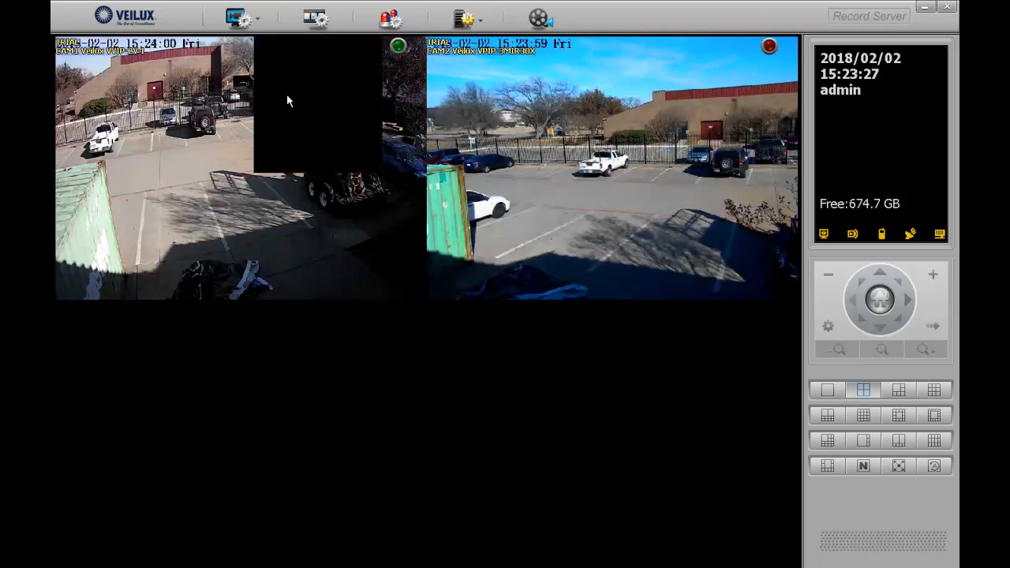
{"action": "left_click", "coordinate": [391, 136]}
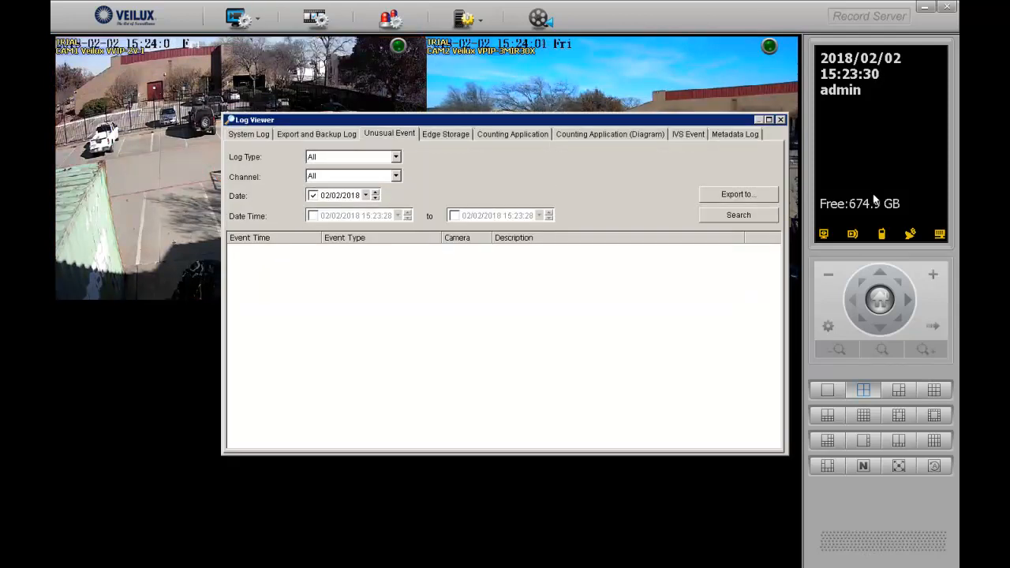
{"action": "left_click", "coordinate": [327, 178]}
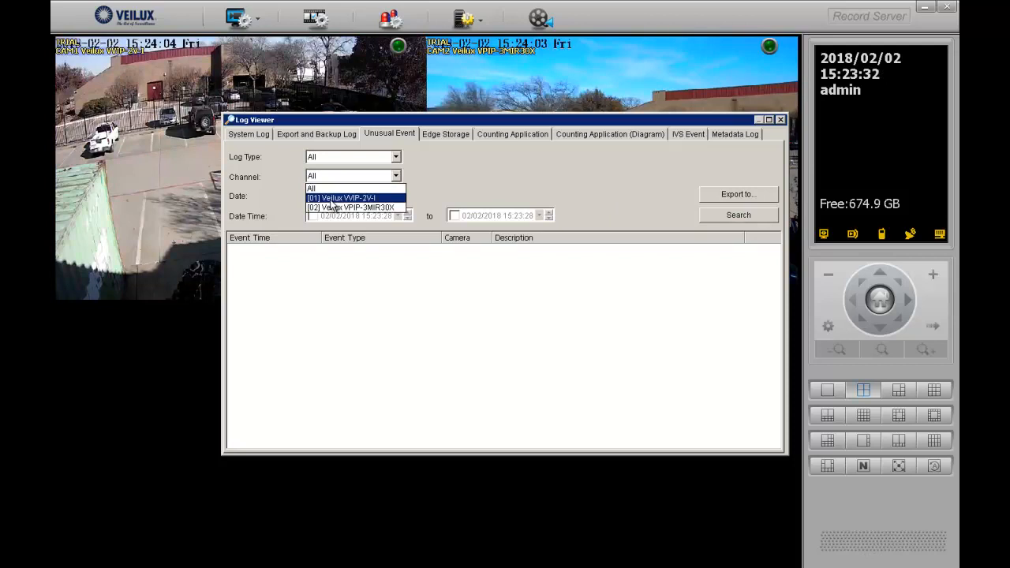
{"action": "left_click", "coordinate": [331, 200]}
{"action": "left_click", "coordinate": [725, 218]}
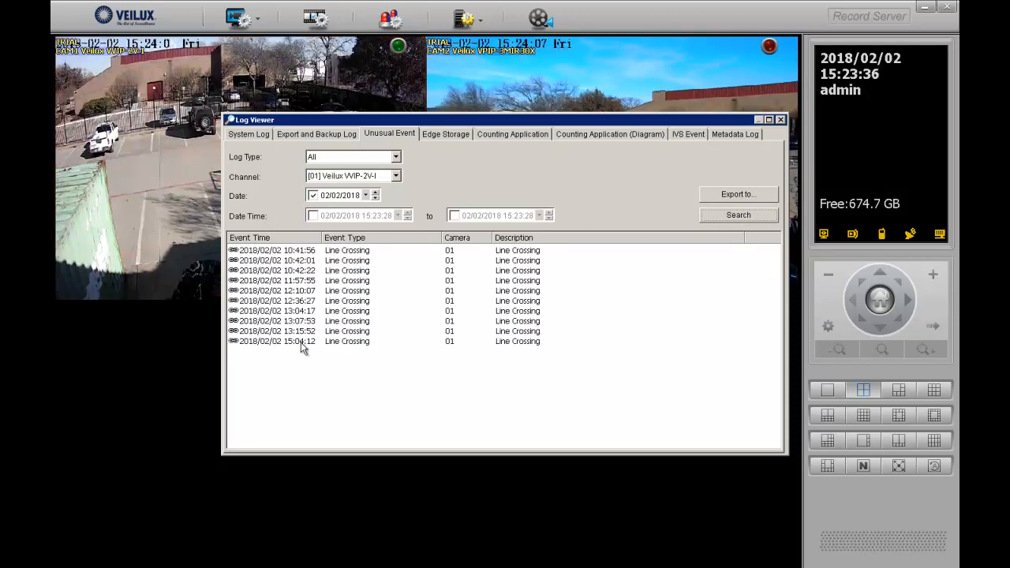
{"action": "double_click", "coordinate": [305, 251]}
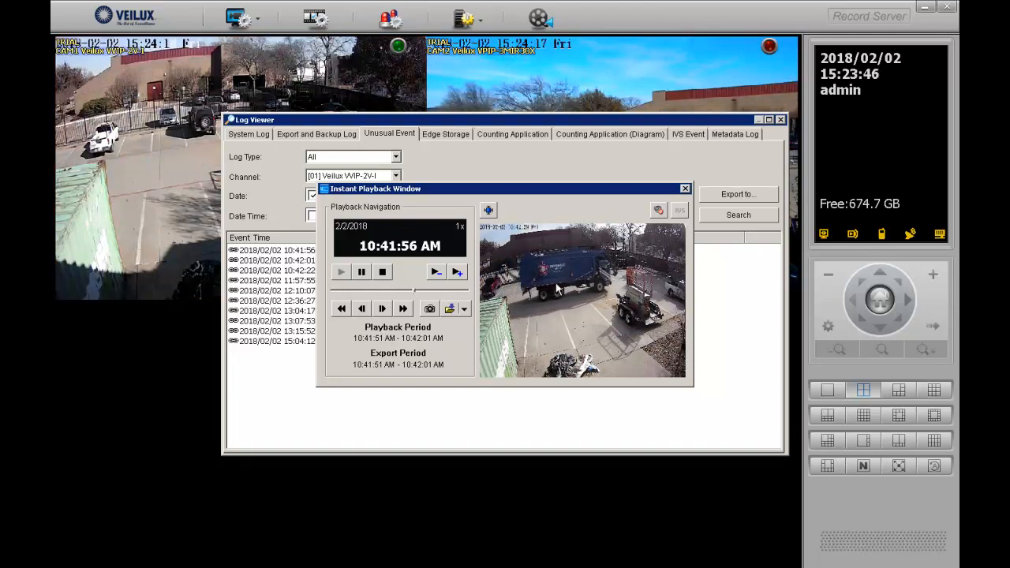
Play back camera 01's 10:42:01 and 11:57:55 line-crossing clips
{"action": "left_click", "coordinate": [685, 188]}
{"action": "double_click", "coordinate": [309, 260]}
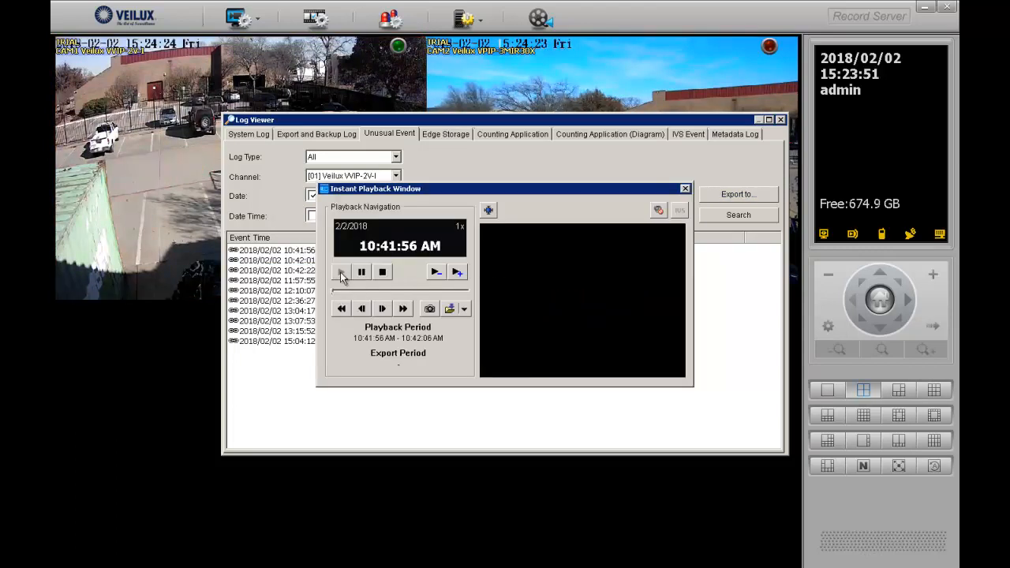
{"action": "left_click", "coordinate": [340, 271]}
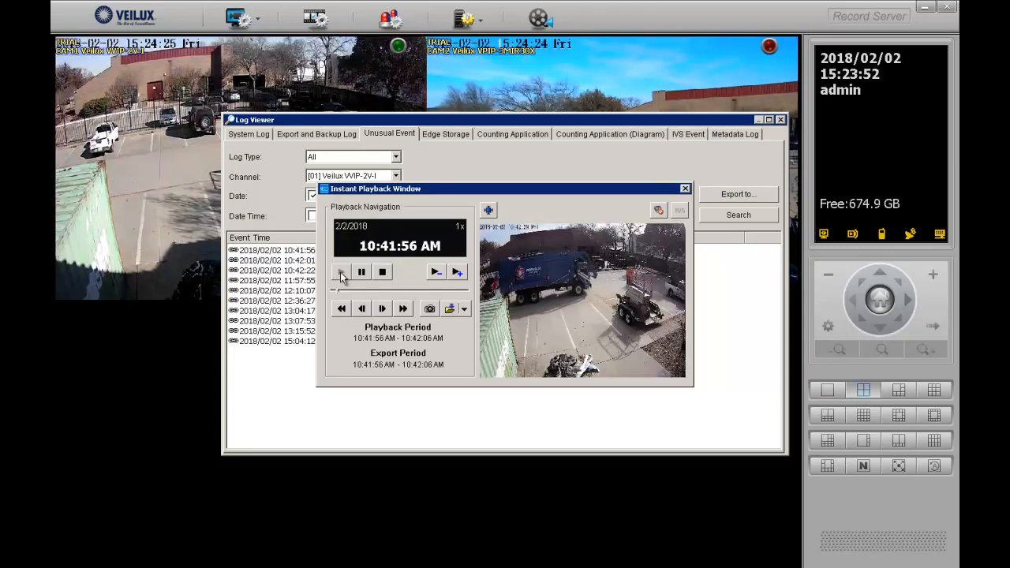
{"action": "left_click", "coordinate": [684, 189]}
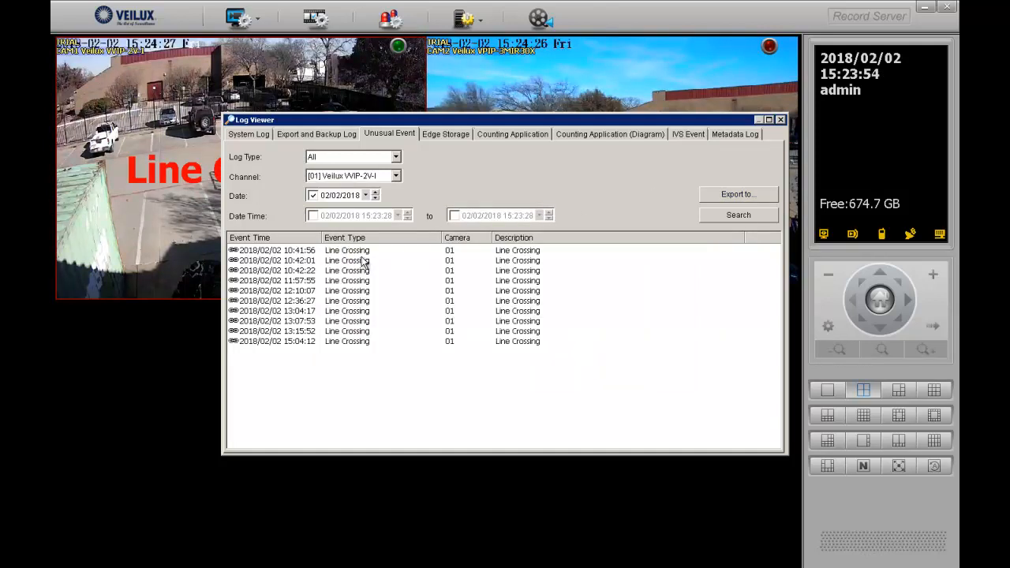
{"action": "double_click", "coordinate": [315, 280]}
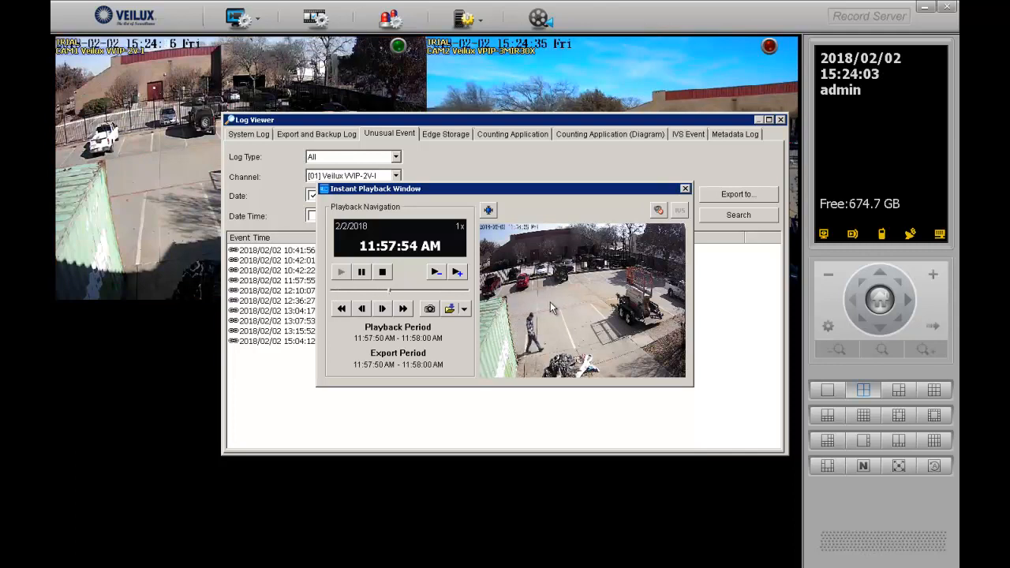
{"action": "left_click", "coordinate": [685, 189]}
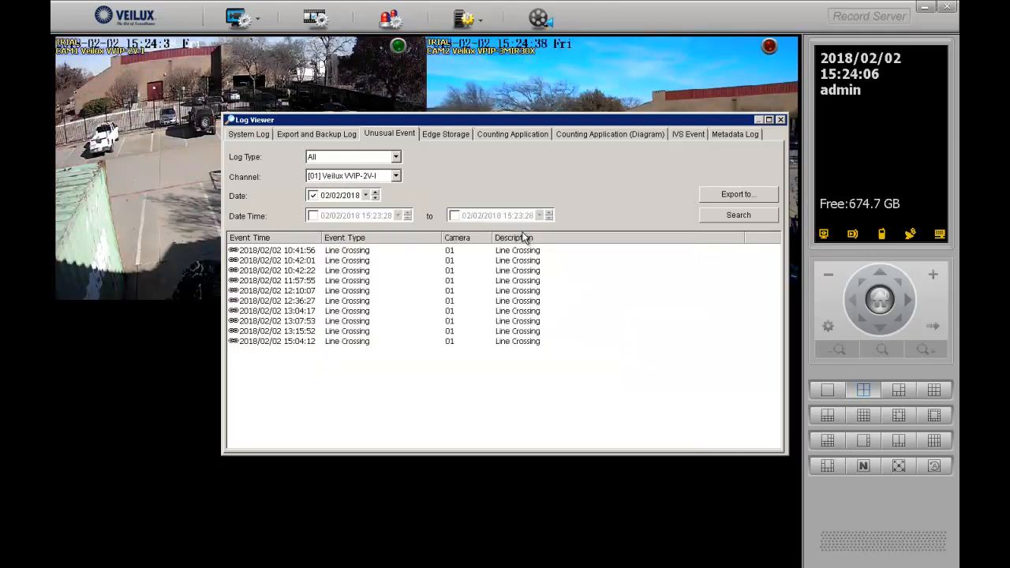
Replay the 15:04:12 line-crossing clip, then close the Log Viewer
{"action": "double_click", "coordinate": [309, 342]}
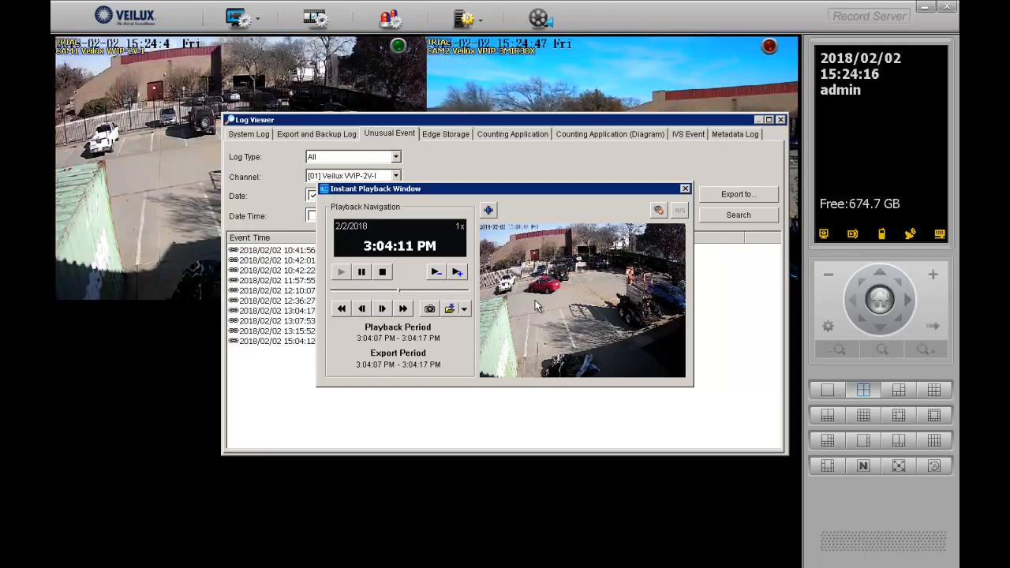
{"action": "left_click", "coordinate": [685, 191]}
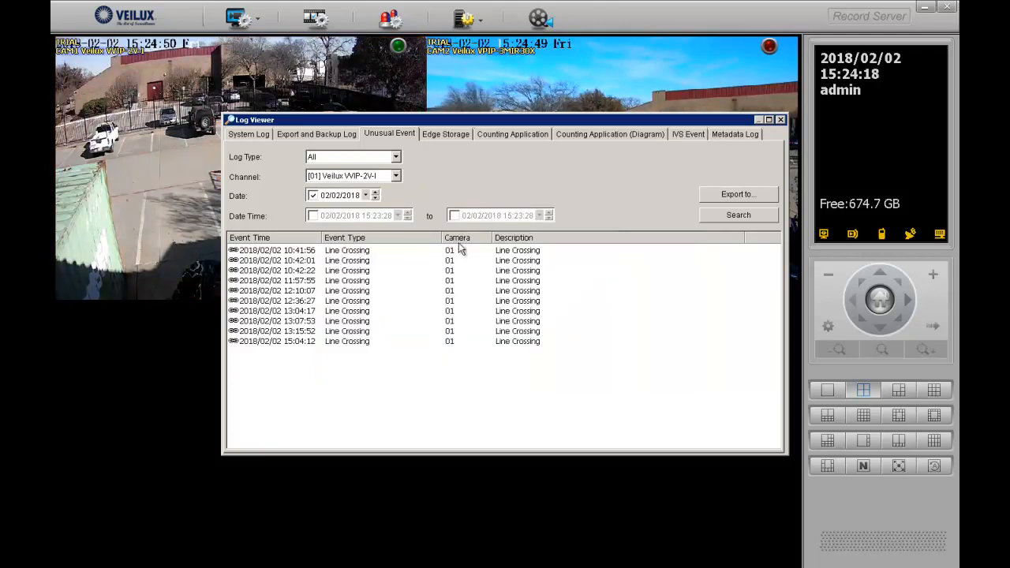
{"action": "left_click", "coordinate": [779, 119]}
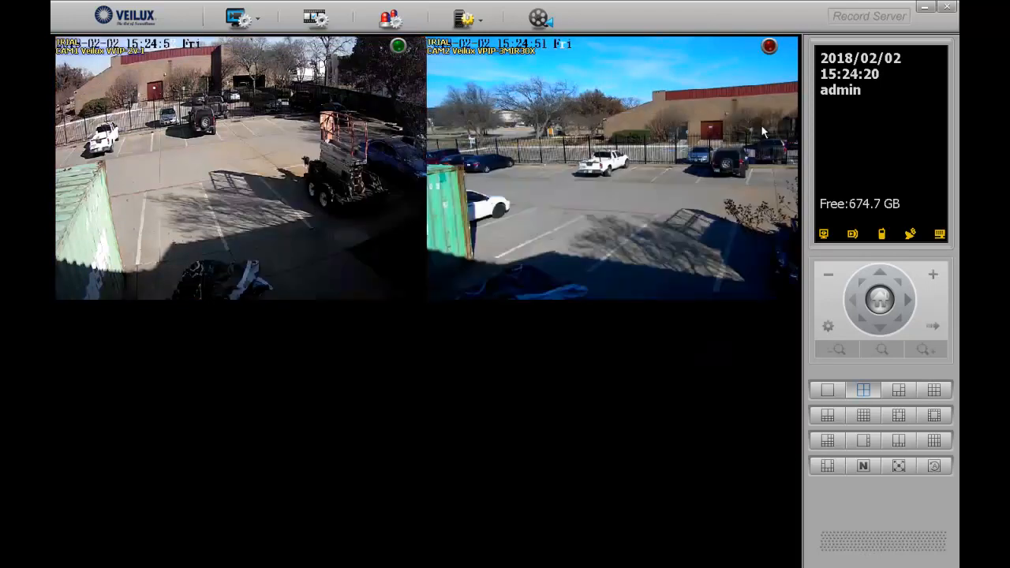
In Event and Action Configuration, delete CAM01's Line Crossing and Field Detector Objects Inside events
{"action": "left_click", "coordinate": [485, 23]}
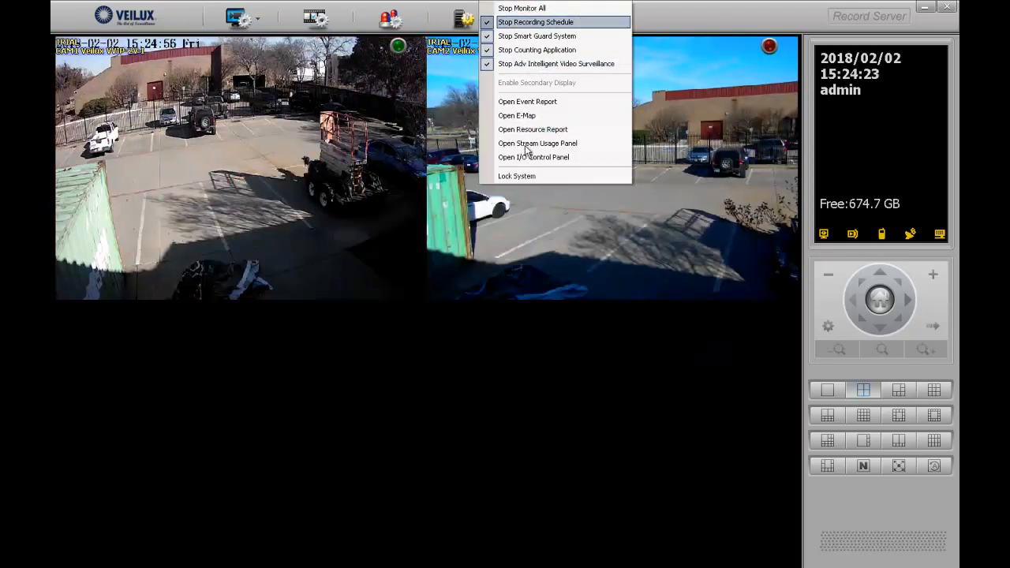
{"action": "left_click", "coordinate": [393, 22]}
{"action": "left_click", "coordinate": [392, 22]}
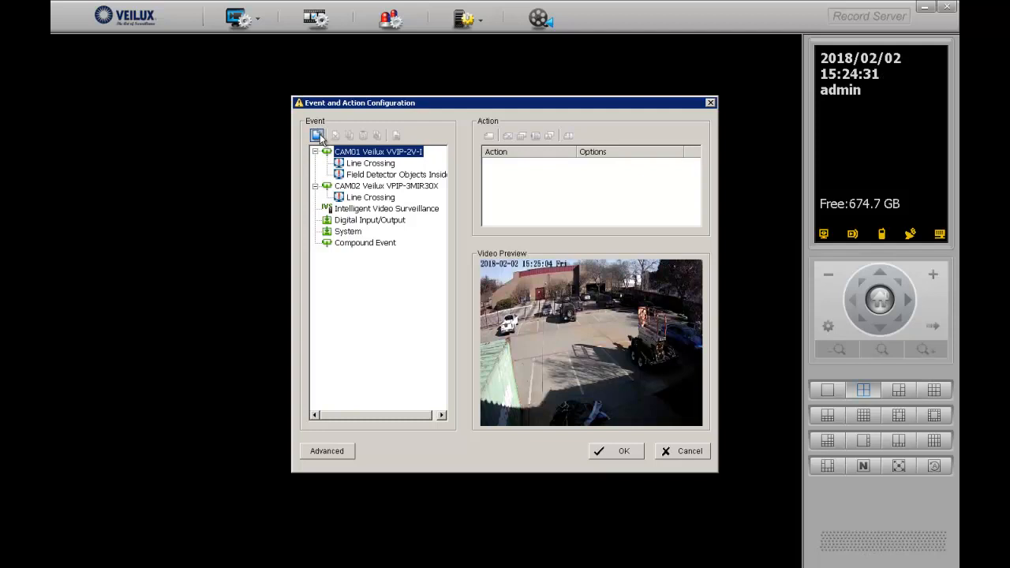
{"action": "left_click", "coordinate": [366, 164]}
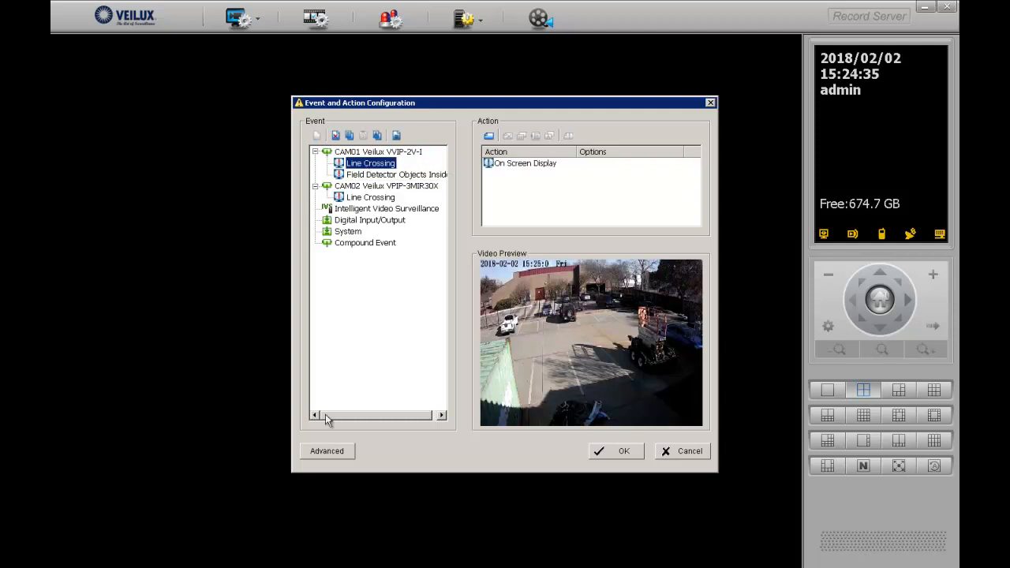
{"action": "left_click", "coordinate": [338, 136]}
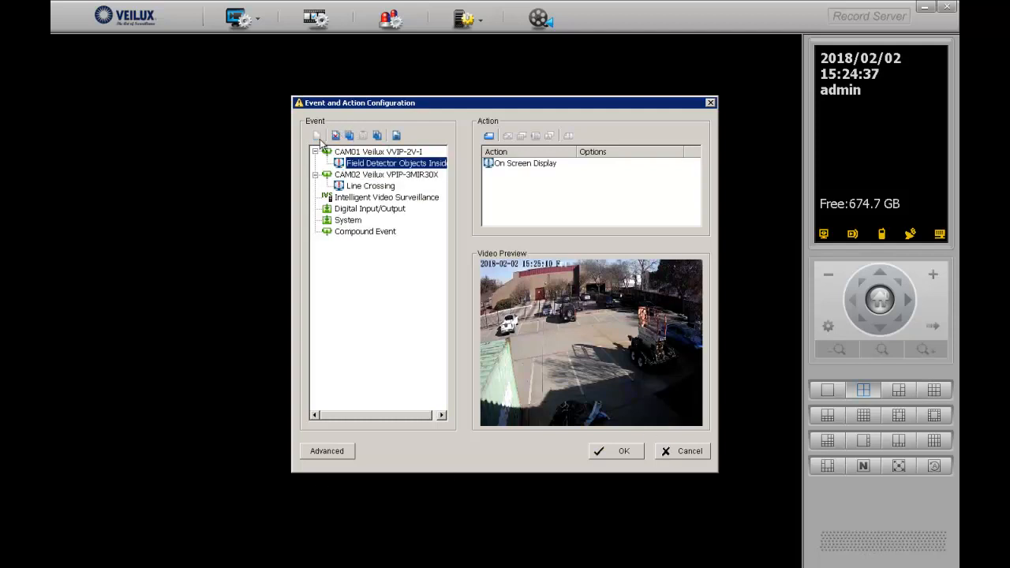
{"action": "left_click", "coordinate": [335, 135]}
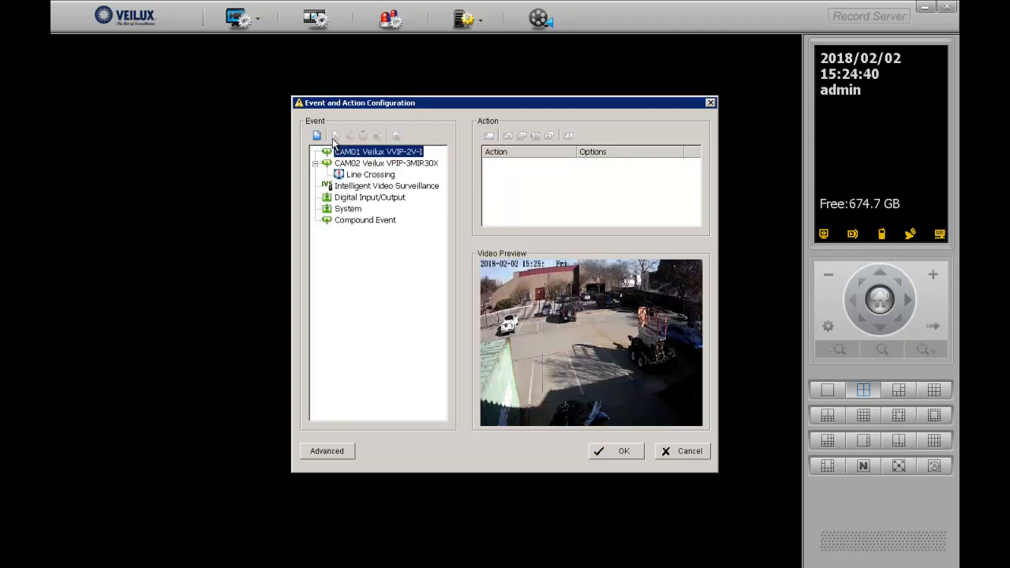
Add an enabled Line Crossing event to CAM01 with the On Screen Display action selected
{"action": "left_click", "coordinate": [317, 135]}
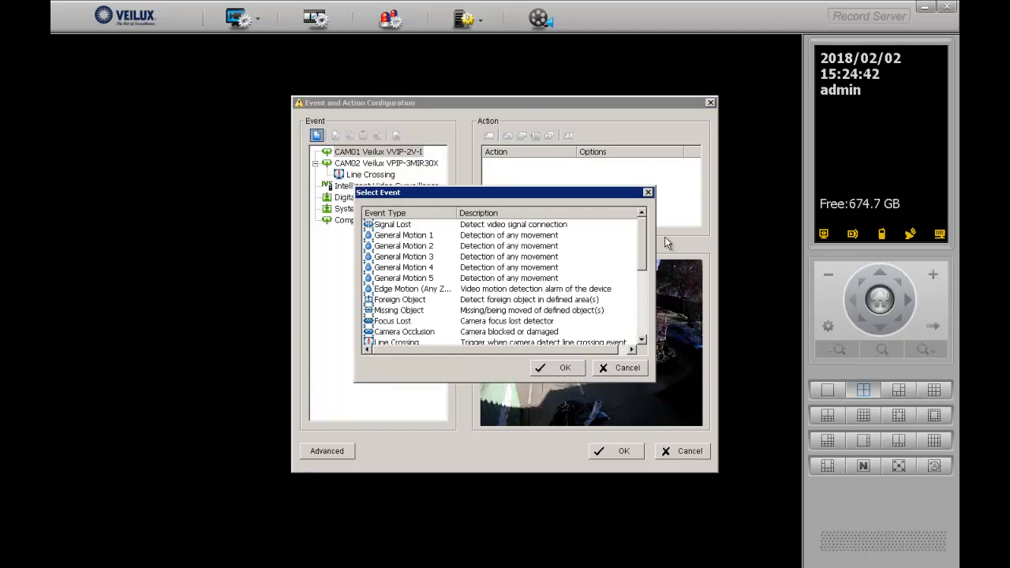
{"action": "left_click_drag", "start_coordinate": [645, 229], "coordinate": [646, 261]}
{"action": "left_click", "coordinate": [396, 278]}
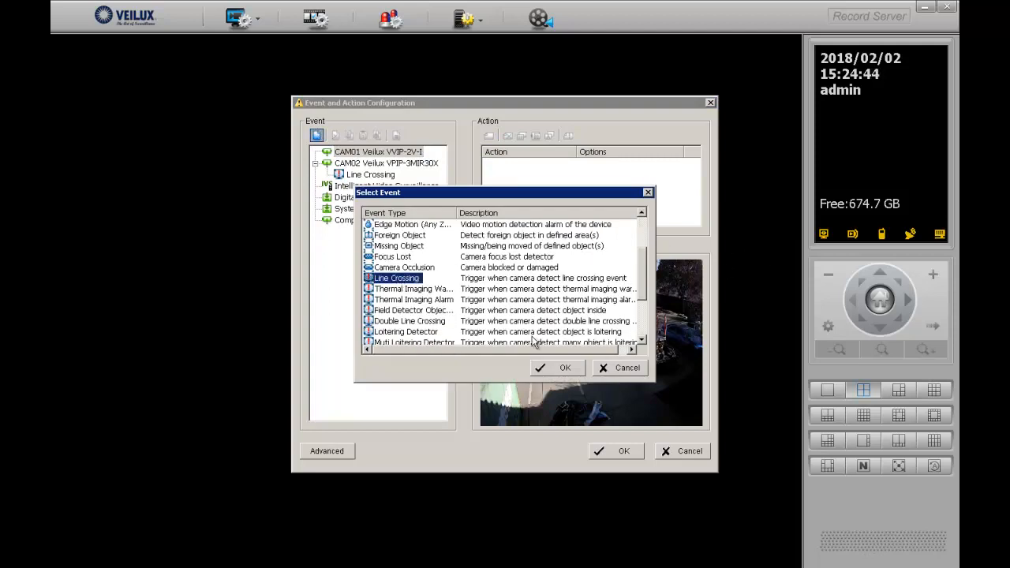
{"action": "left_click", "coordinate": [566, 368]}
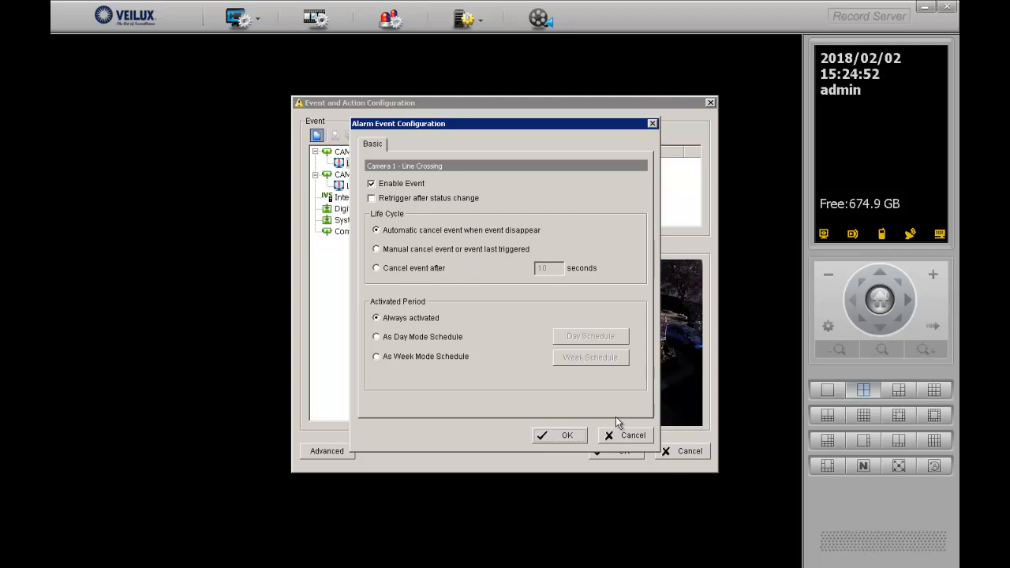
{"action": "left_click", "coordinate": [564, 438]}
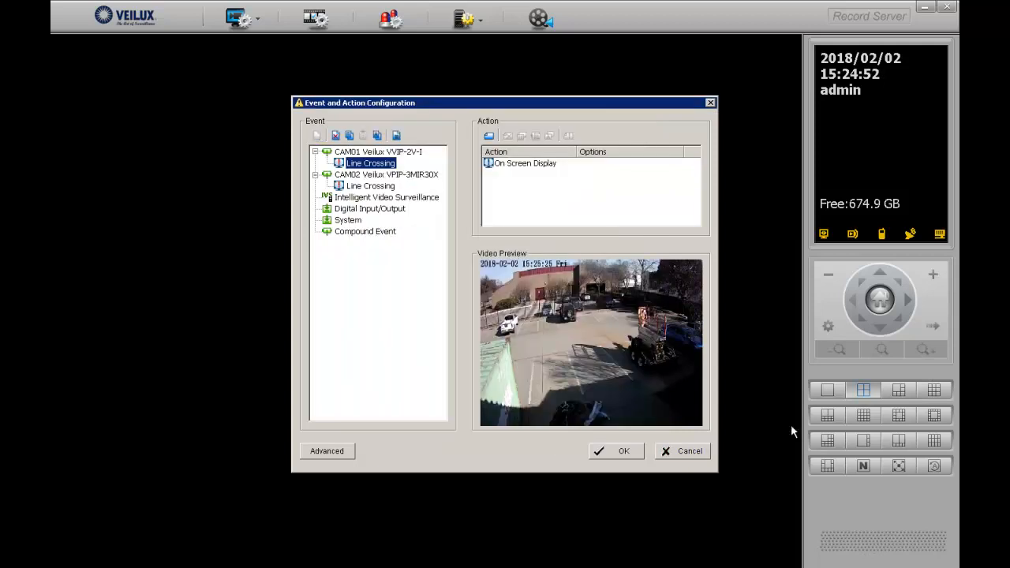
{"action": "left_click", "coordinate": [518, 164]}
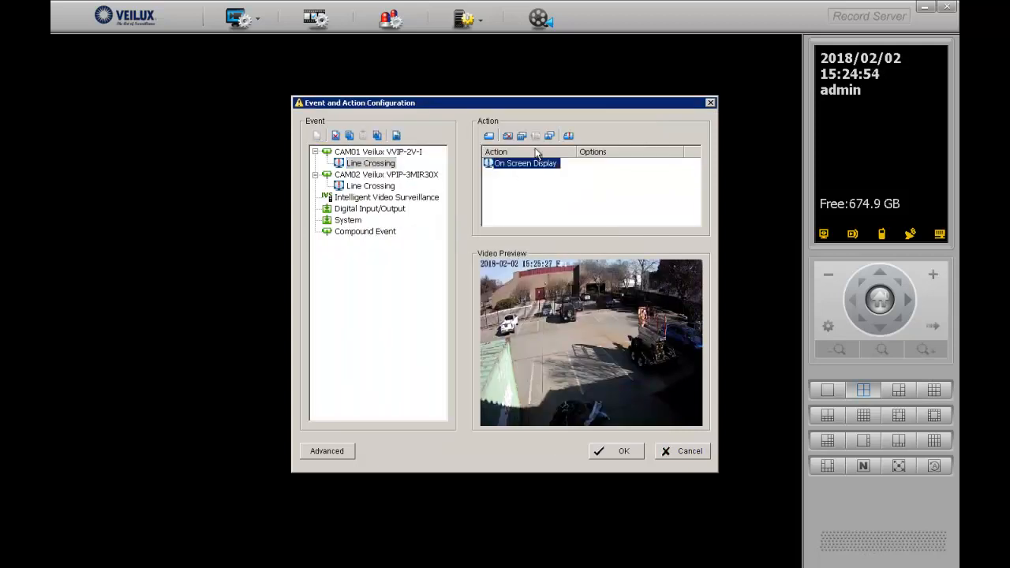
{"action": "left_click", "coordinate": [490, 136]}
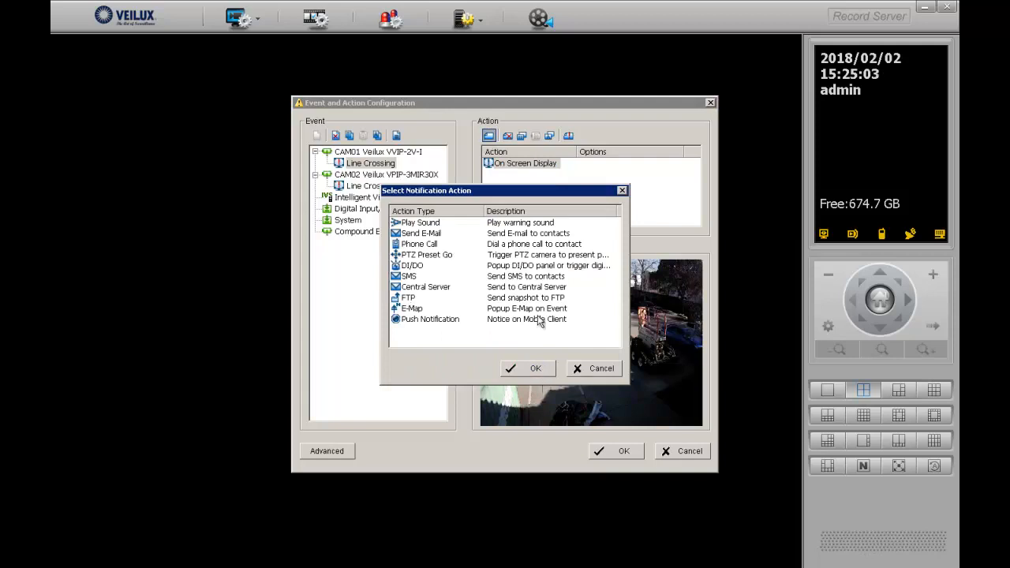
{"action": "left_click", "coordinate": [588, 368]}
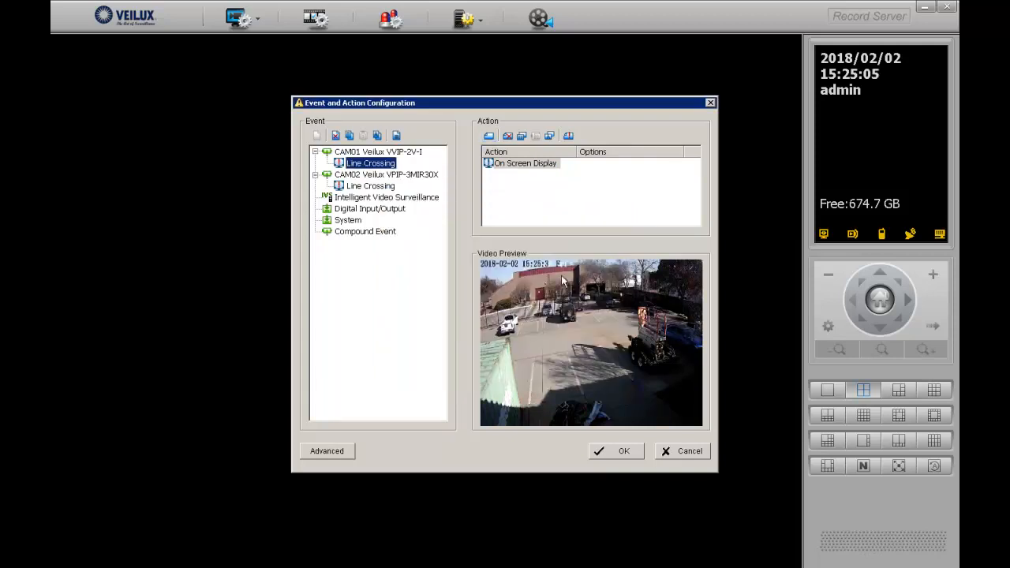
Set the On Screen Display to customized text 'Line Cross Detected' with Color edge, and save
{"action": "double_click", "coordinate": [498, 163]}
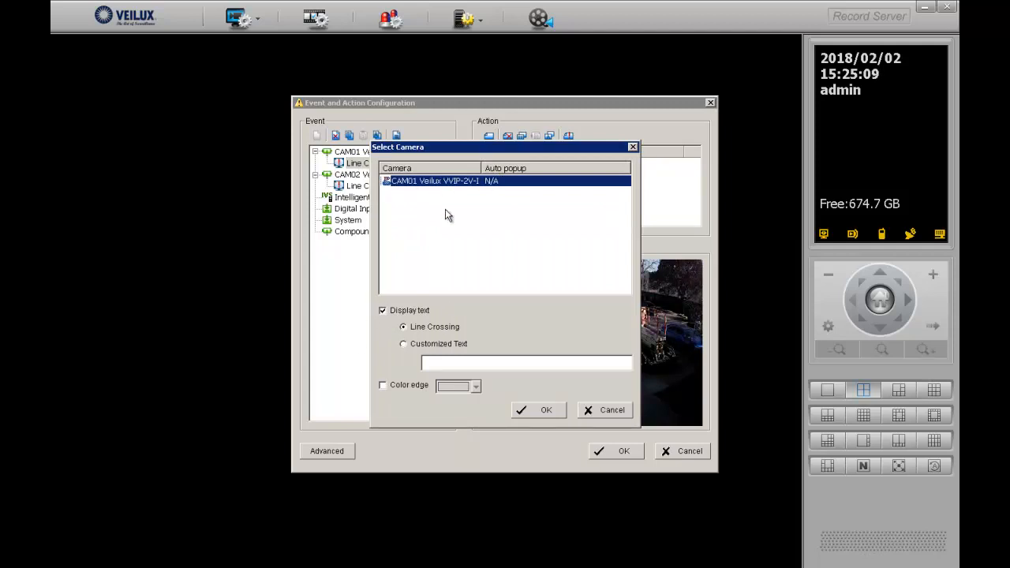
{"action": "left_click", "coordinate": [405, 344]}
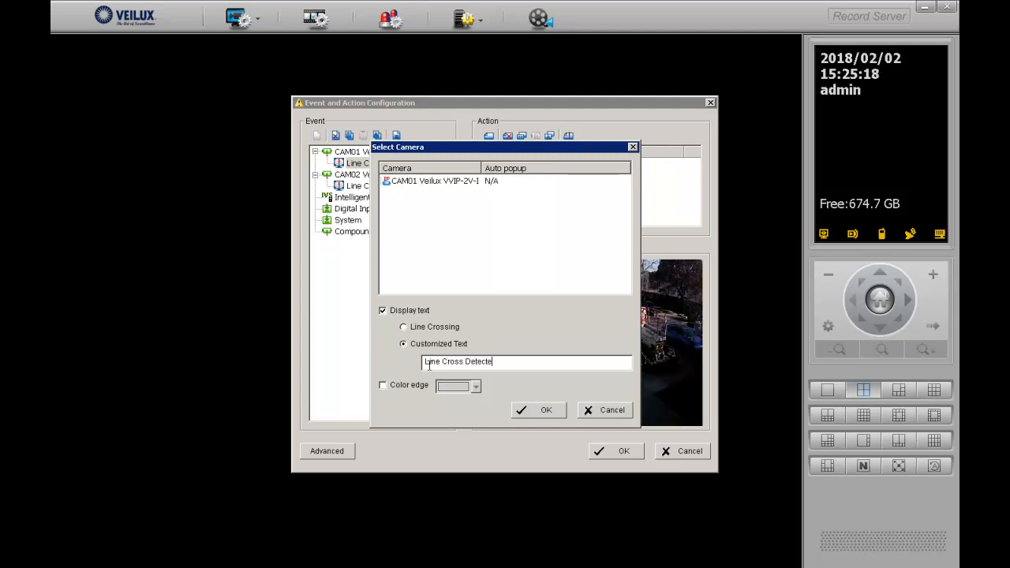
{"action": "left_click", "coordinate": [394, 387]}
{"action": "left_click", "coordinate": [546, 411]}
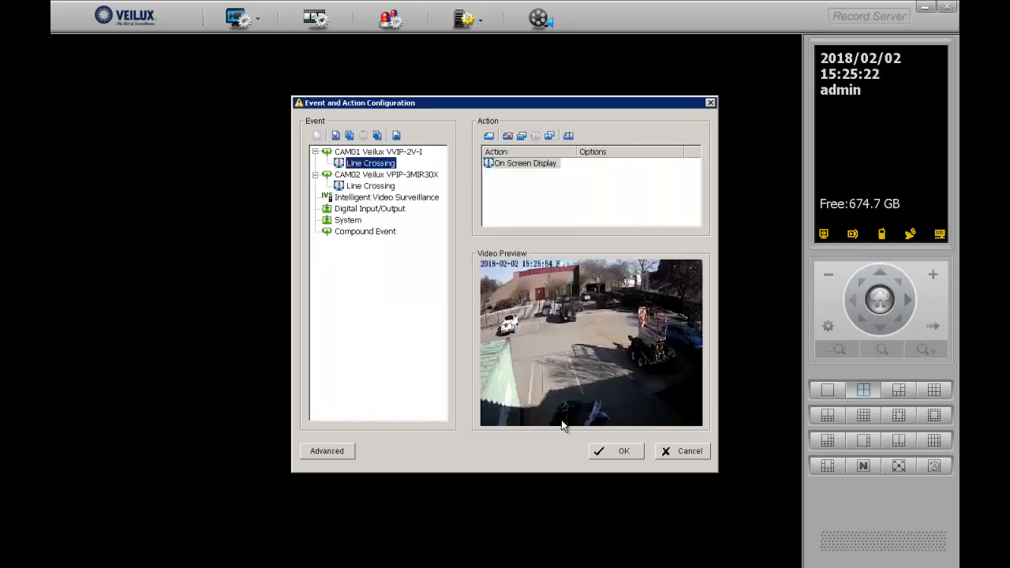
{"action": "left_click", "coordinate": [614, 451]}
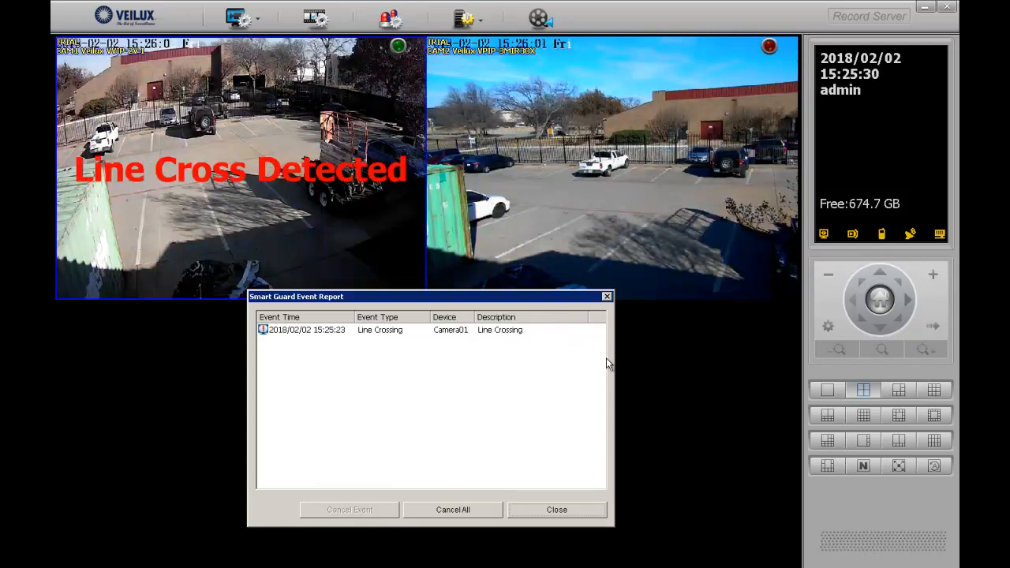
Close the Smart Guard Event Report window
{"action": "left_click", "coordinate": [607, 298]}
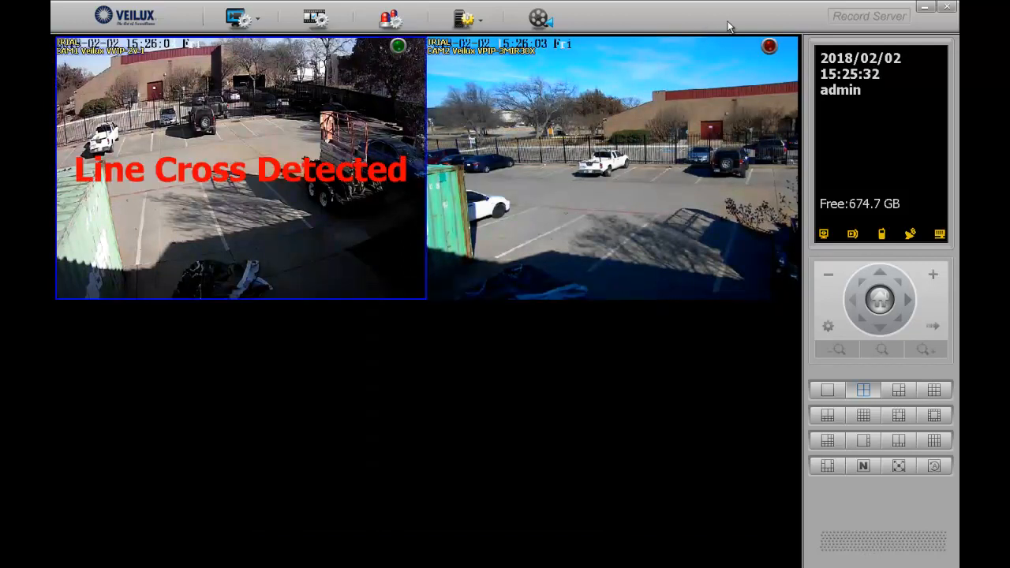
Minimize the recorder and browse to 192.168.83.36 in Internet Explorer
{"action": "left_click", "coordinate": [930, 9]}
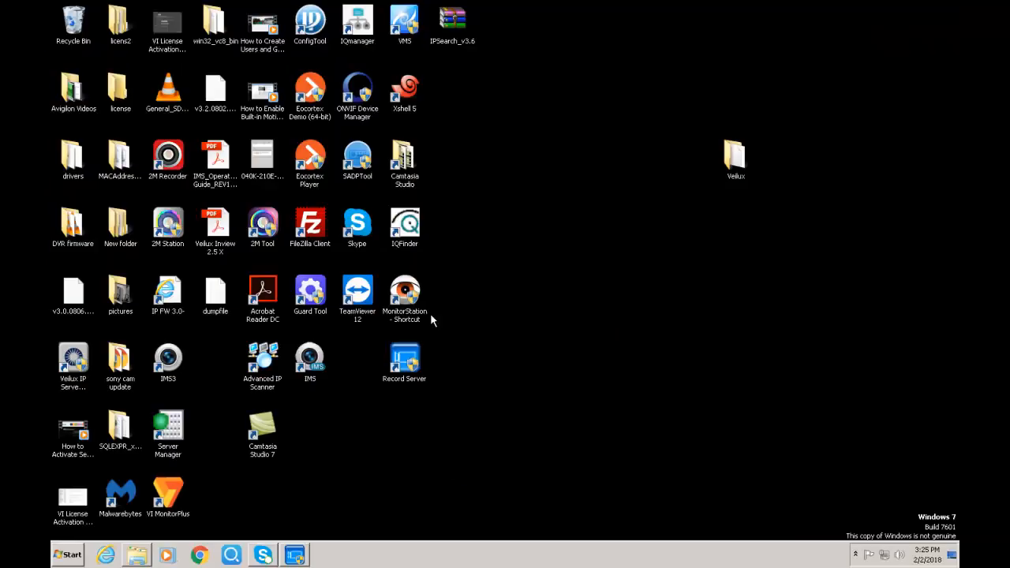
{"action": "left_click", "coordinate": [106, 552]}
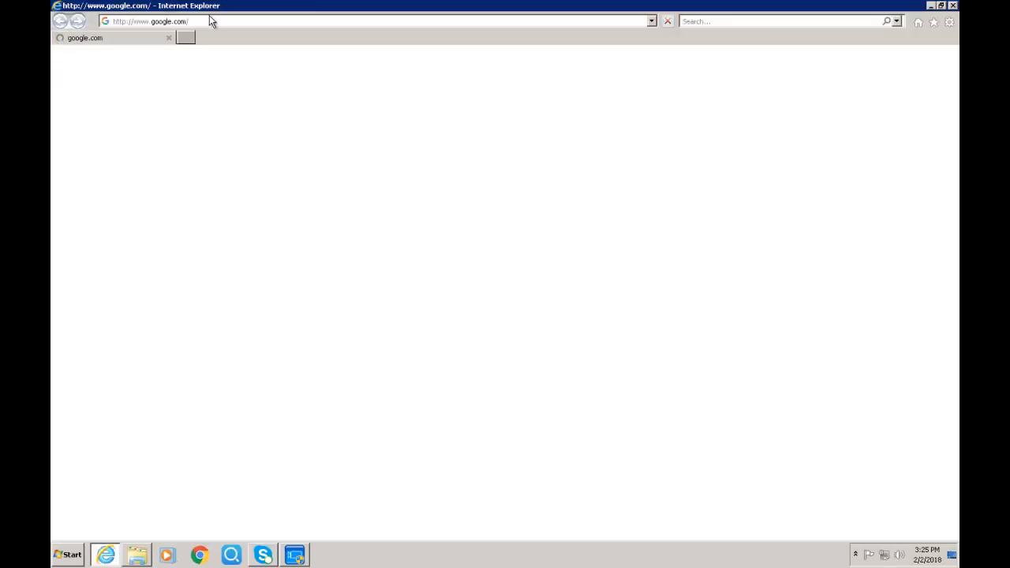
{"action": "left_click", "coordinate": [211, 22]}
{"action": "type", "text": "192.168.83.36/"}
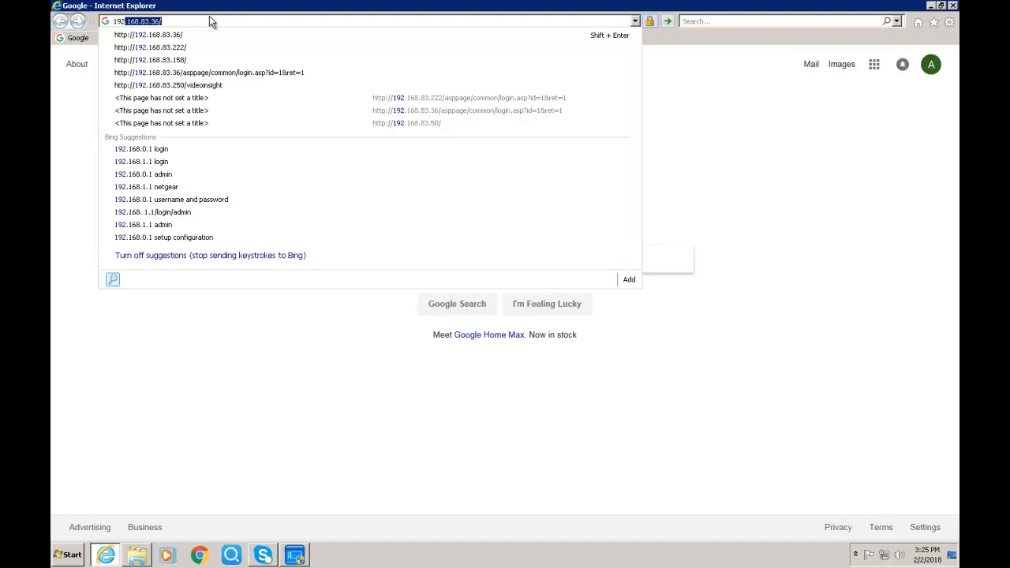
{"action": "key", "text": "Return"}
Sign in to the camera with its username and password
{"action": "type", "text": "admin"}
{"action": "key", "text": "Tab"}
{"action": "type", "text": "admin"}
{"action": "key", "text": "Return"}
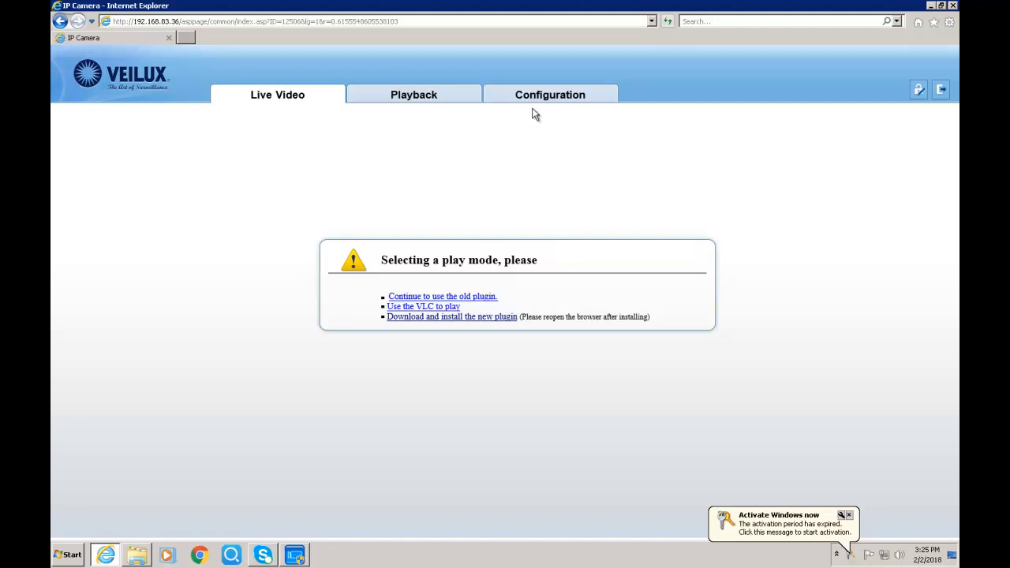
{"action": "left_click", "coordinate": [542, 99]}
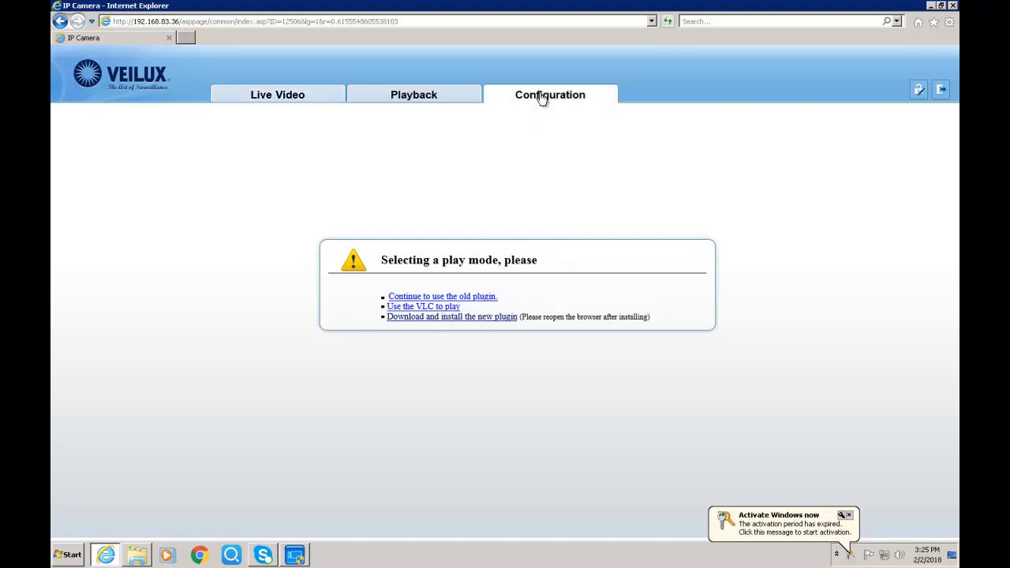
Open Configuration > Intelligent Analysis > Single Virtual Fence, keeping the existing video plugin
{"action": "left_click", "coordinate": [106, 201]}
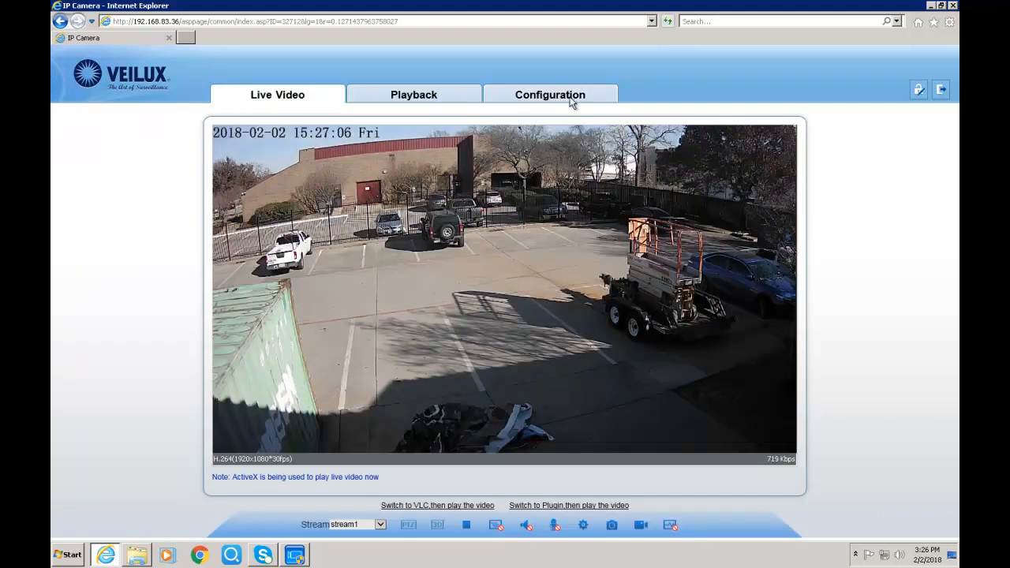
{"action": "left_click", "coordinate": [550, 95]}
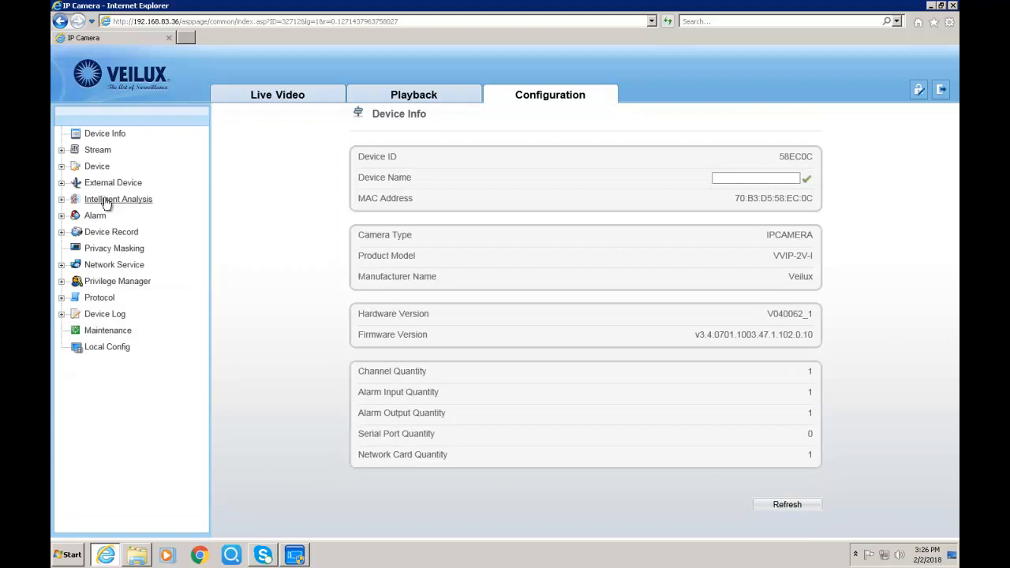
{"action": "left_click", "coordinate": [115, 199]}
{"action": "left_click", "coordinate": [158, 232]}
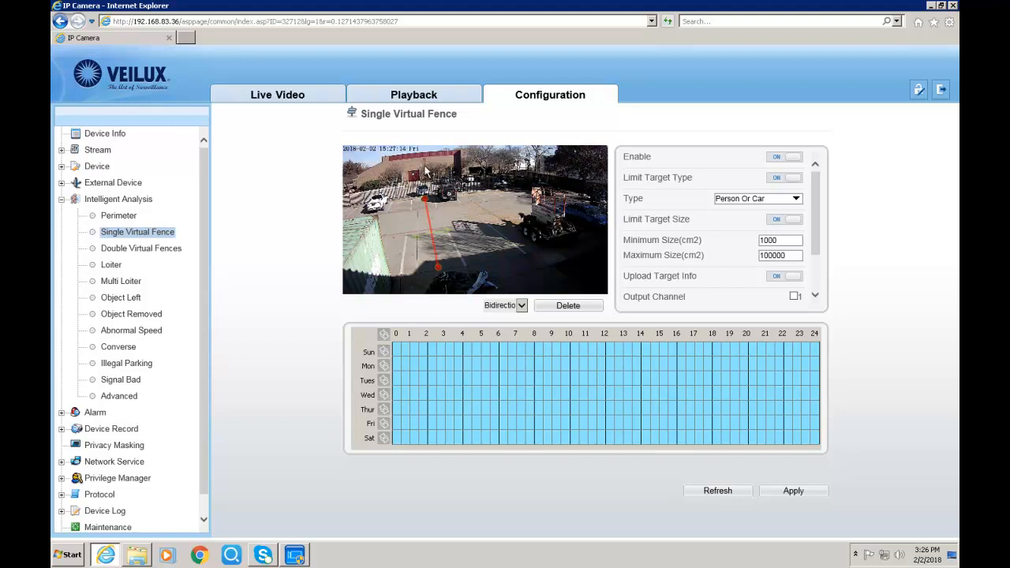
Delete the old fence line, place new fence points and set the direction to Bidirectional
{"action": "left_click", "coordinate": [549, 313]}
{"action": "left_click", "coordinate": [442, 273]}
{"action": "left_click", "coordinate": [498, 308]}
{"action": "left_click", "coordinate": [505, 298]}
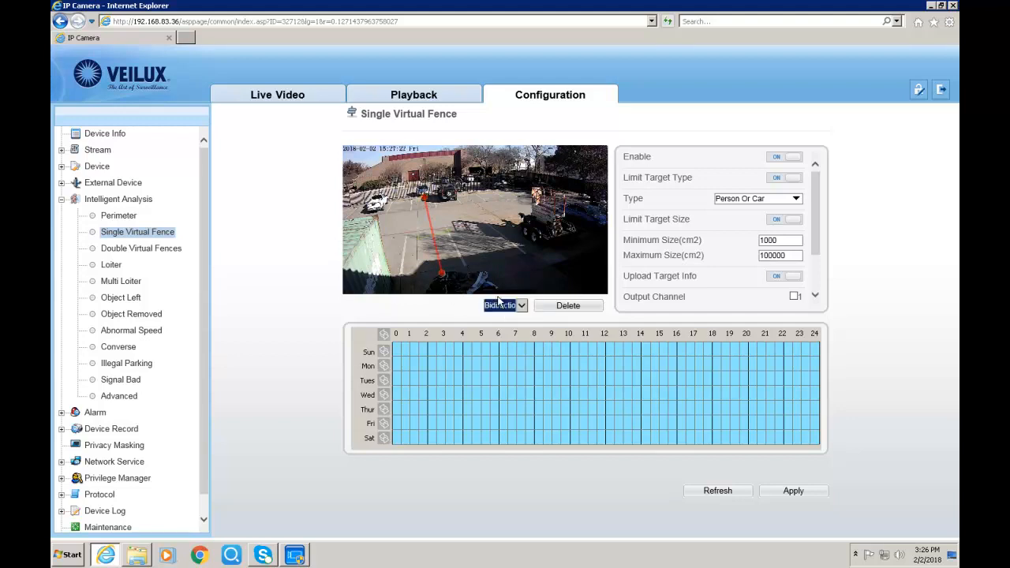
{"action": "left_click", "coordinate": [426, 212]}
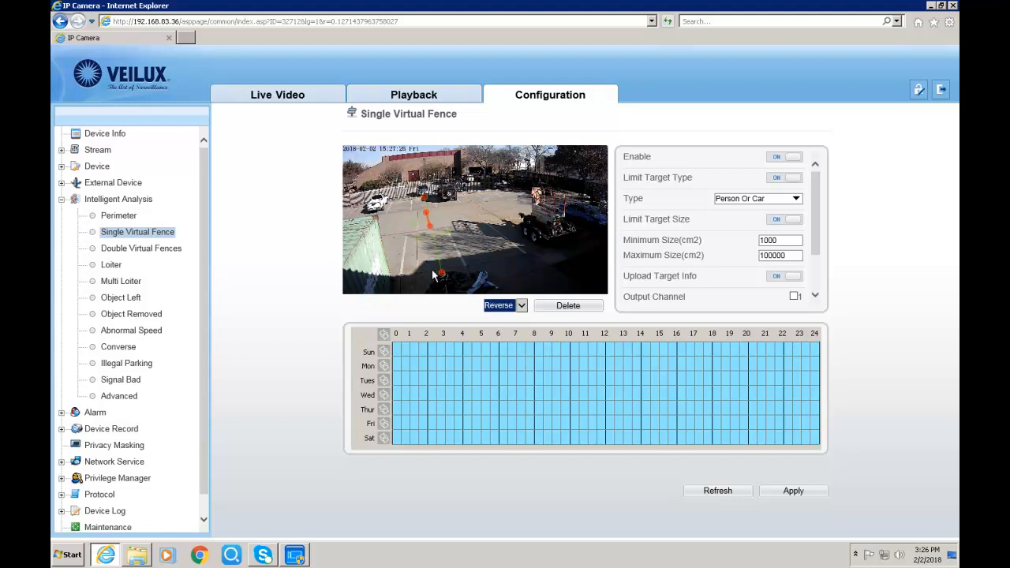
{"action": "left_click", "coordinate": [521, 308]}
{"action": "left_click", "coordinate": [505, 296]}
{"action": "left_click", "coordinate": [562, 308]}
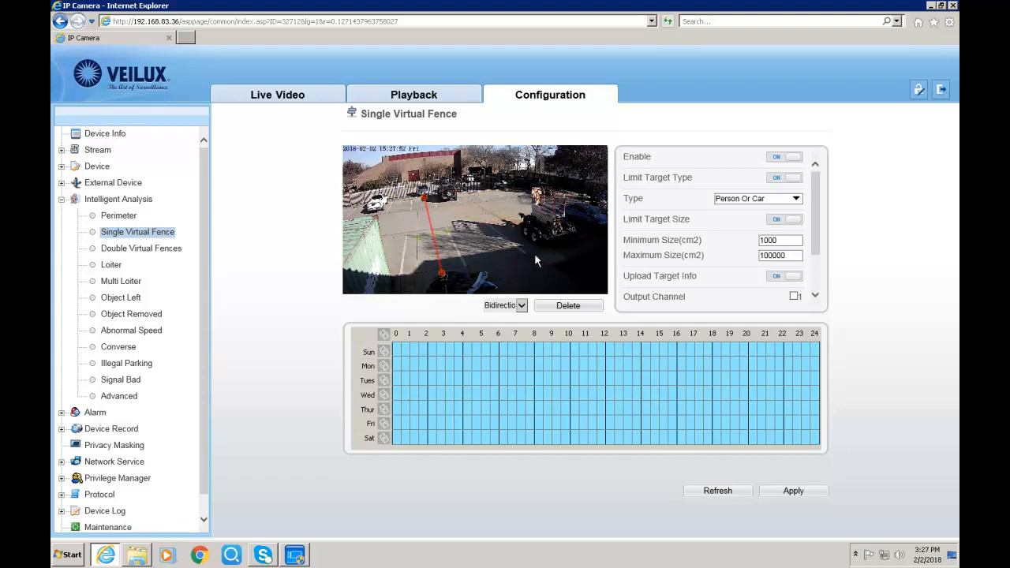
Redraw the fence as a near-vertical line through the lot, set Bidirectional, and apply
{"action": "left_click", "coordinate": [563, 308]}
{"action": "left_click", "coordinate": [531, 249]}
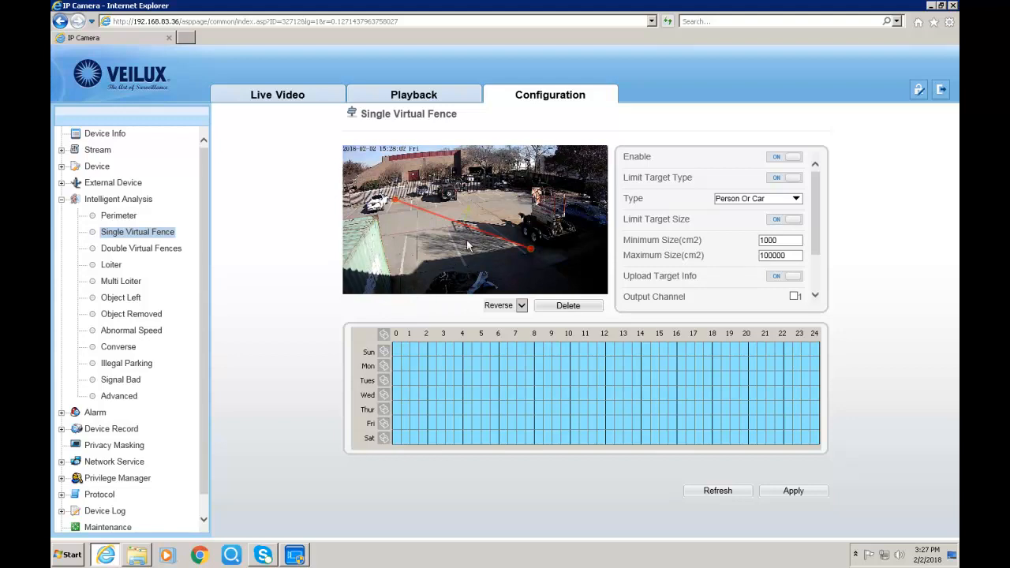
{"action": "left_click", "coordinate": [543, 306]}
{"action": "left_click_drag", "start_coordinate": [433, 198], "coordinate": [447, 281]}
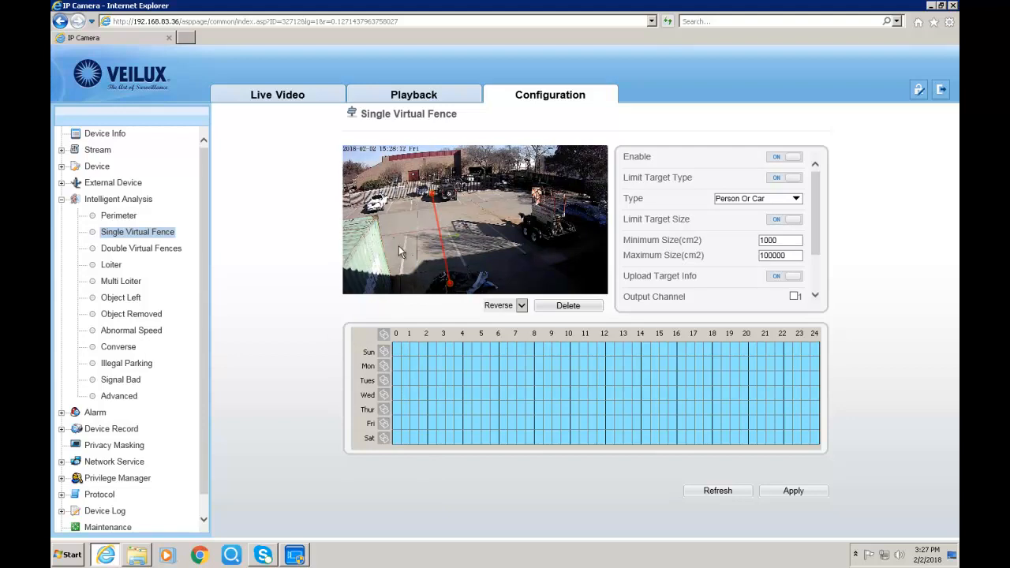
{"action": "left_click", "coordinate": [503, 305]}
{"action": "left_click", "coordinate": [531, 321]}
{"action": "left_click", "coordinate": [795, 492]}
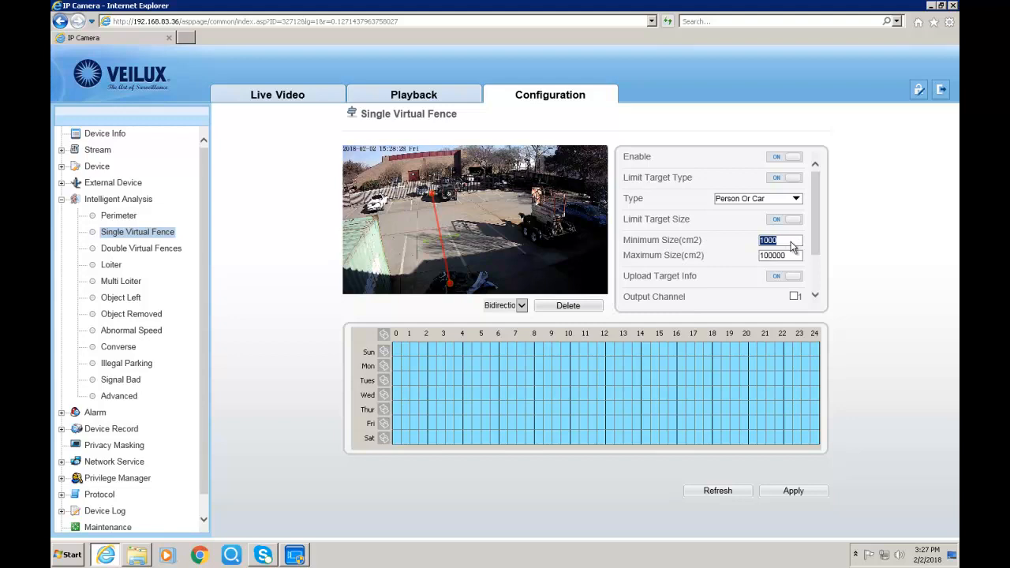
Set Minimum Size to 10000 cm² with the full weekly schedule selected, apply, and return to the recorder
{"action": "left_click", "coordinate": [772, 246]}
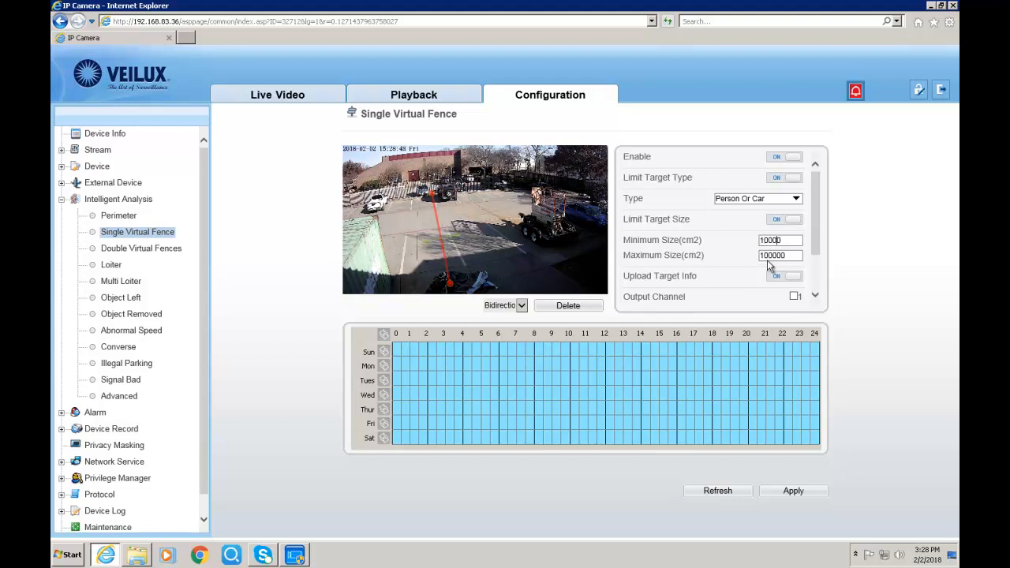
{"action": "left_click", "coordinate": [385, 334]}
{"action": "left_click", "coordinate": [385, 335]}
{"action": "left_click", "coordinate": [793, 491]}
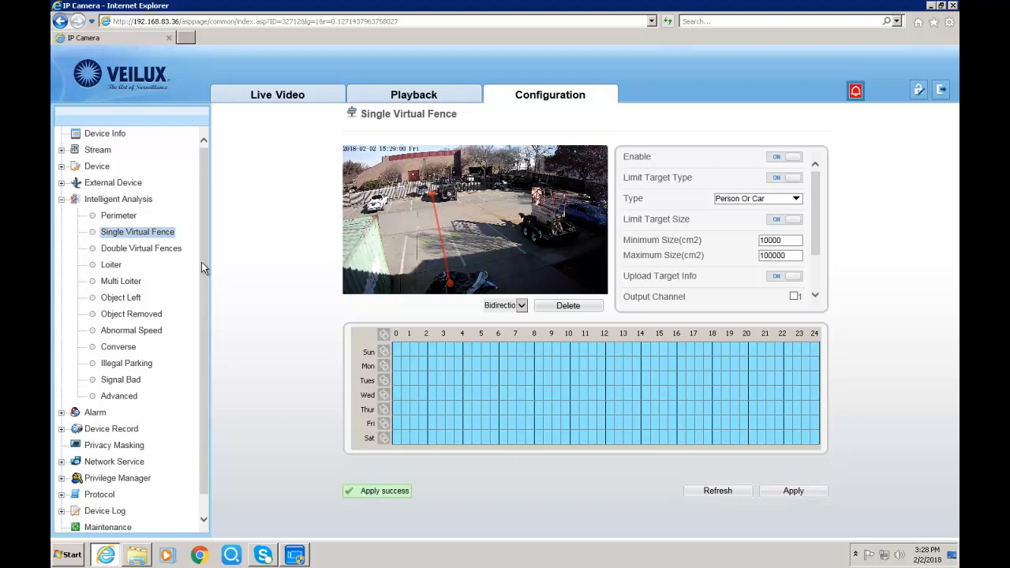
{"action": "left_click", "coordinate": [295, 555]}
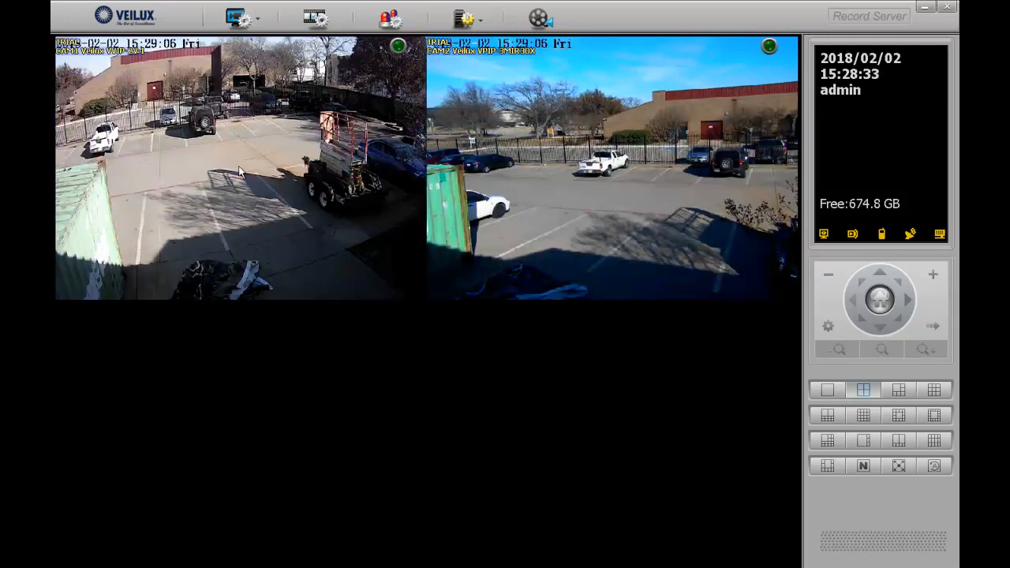
Open the recorder's Log Viewer on the Unusual Event log
{"action": "double_click", "coordinate": [284, 155]}
{"action": "double_click", "coordinate": [304, 150]}
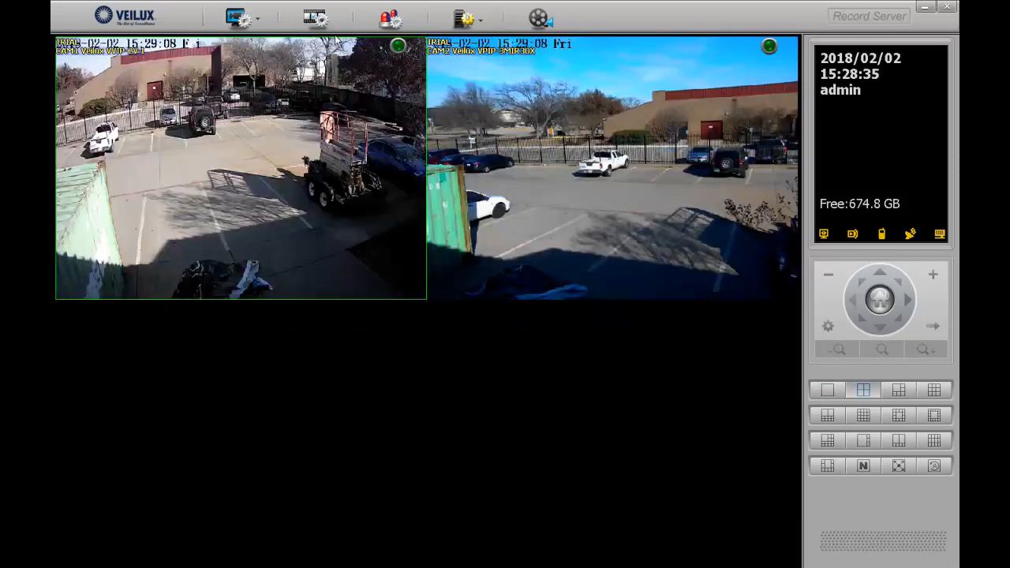
{"action": "left_click", "coordinate": [238, 18]}
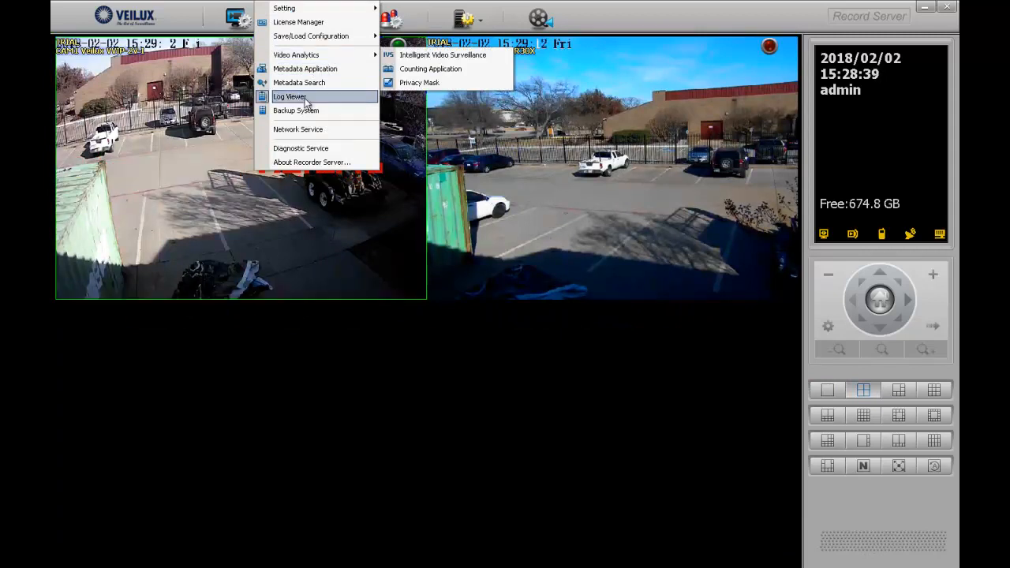
{"action": "left_click", "coordinate": [301, 100]}
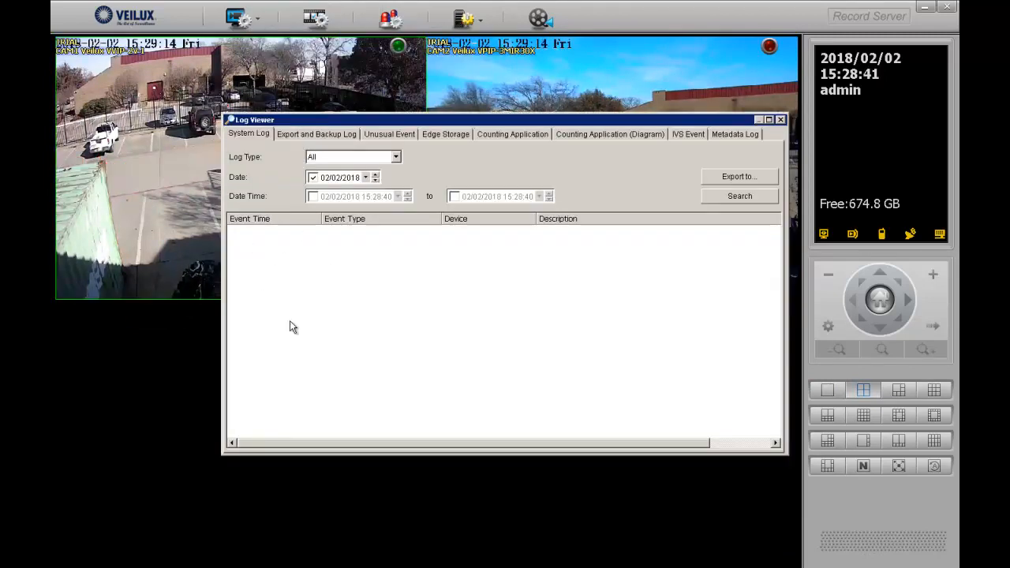
{"action": "left_click", "coordinate": [385, 135]}
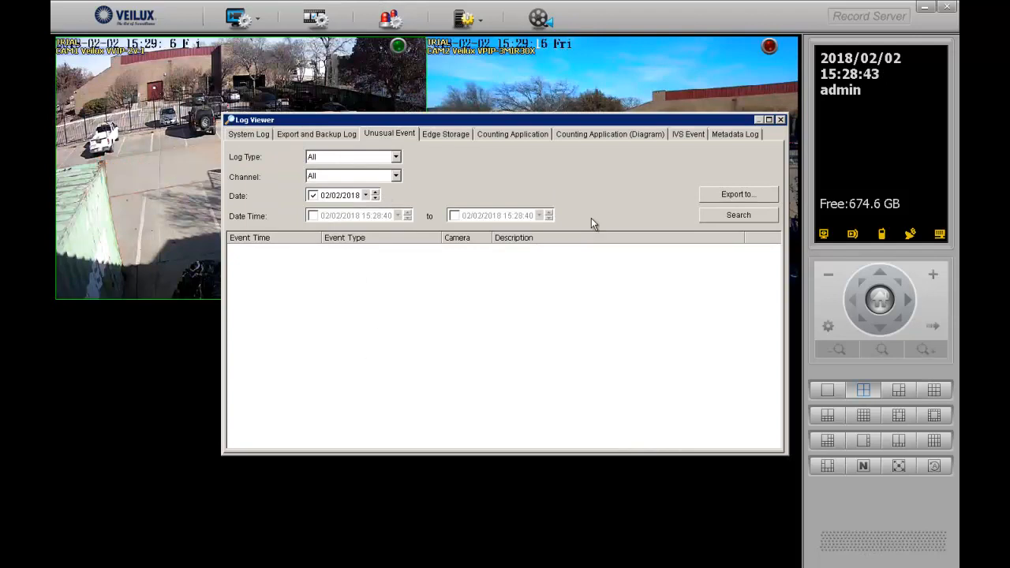
Keep all log types, set Channel to [01] Veilux VVIP-2V-I, and search 02/02/2018
{"action": "left_click", "coordinate": [386, 157]}
{"action": "left_click", "coordinate": [351, 158]}
{"action": "left_click", "coordinate": [347, 176]}
{"action": "left_click", "coordinate": [341, 197]}
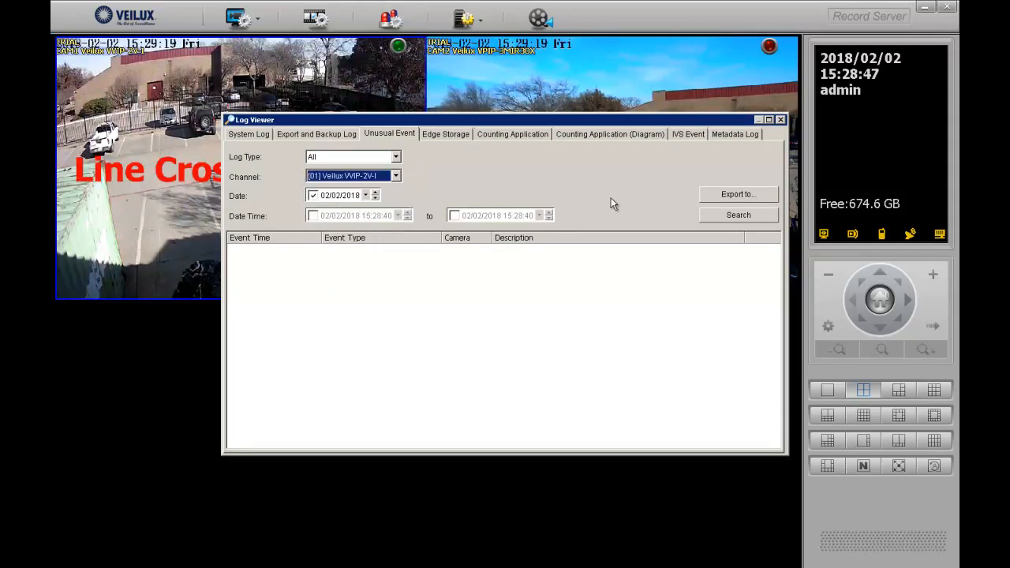
{"action": "left_click", "coordinate": [739, 214]}
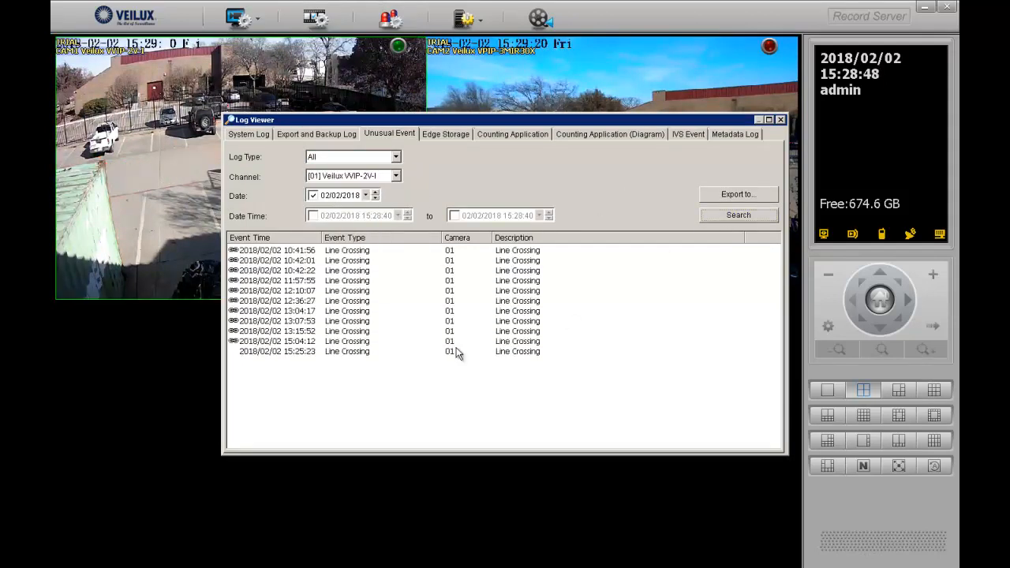
Play back and close the 15:04:12 and 13:15:52 Line Crossing event clips
{"action": "double_click", "coordinate": [312, 346]}
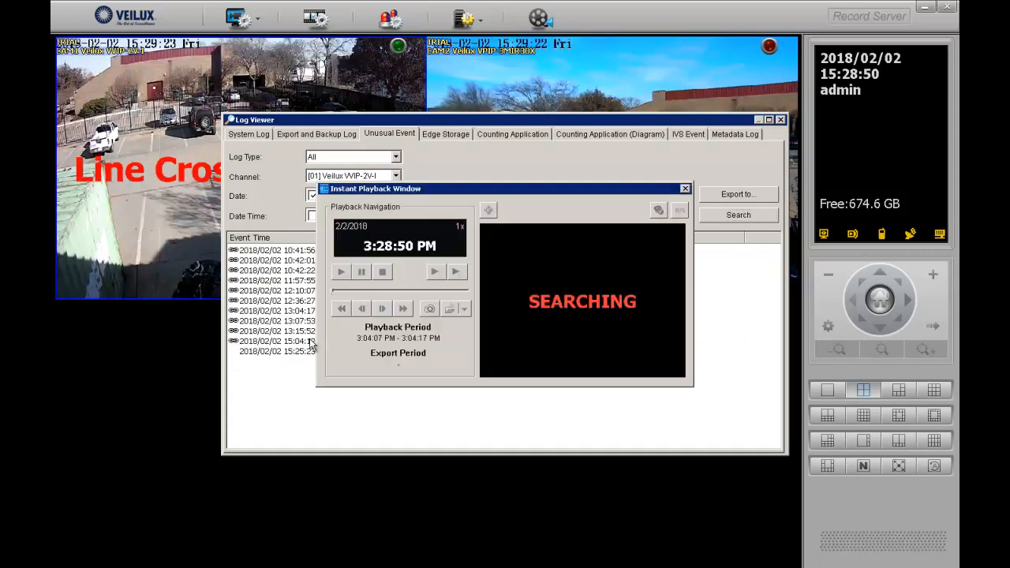
{"action": "left_click", "coordinate": [685, 189]}
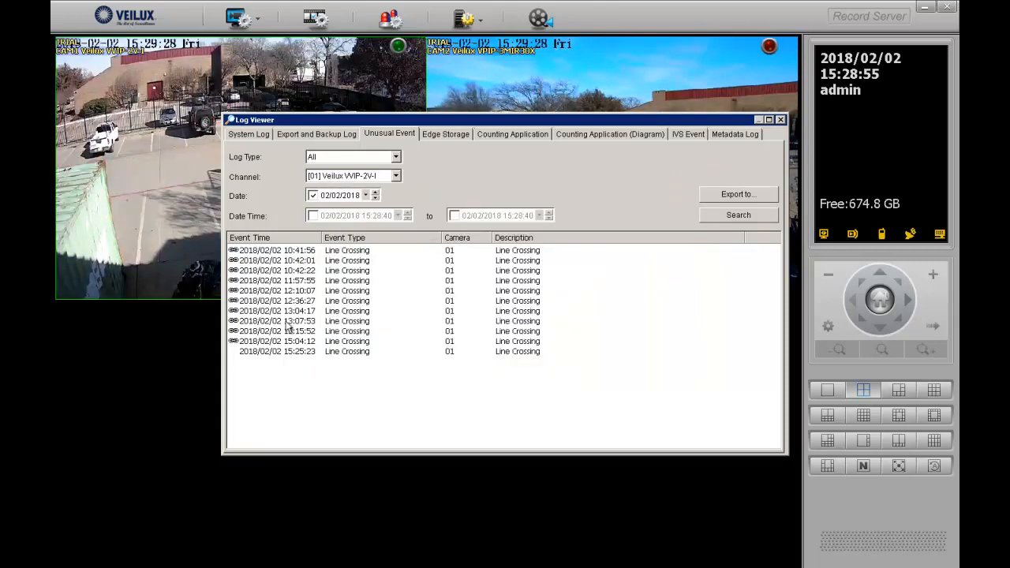
{"action": "left_click", "coordinate": [301, 324]}
{"action": "double_click", "coordinate": [302, 331]}
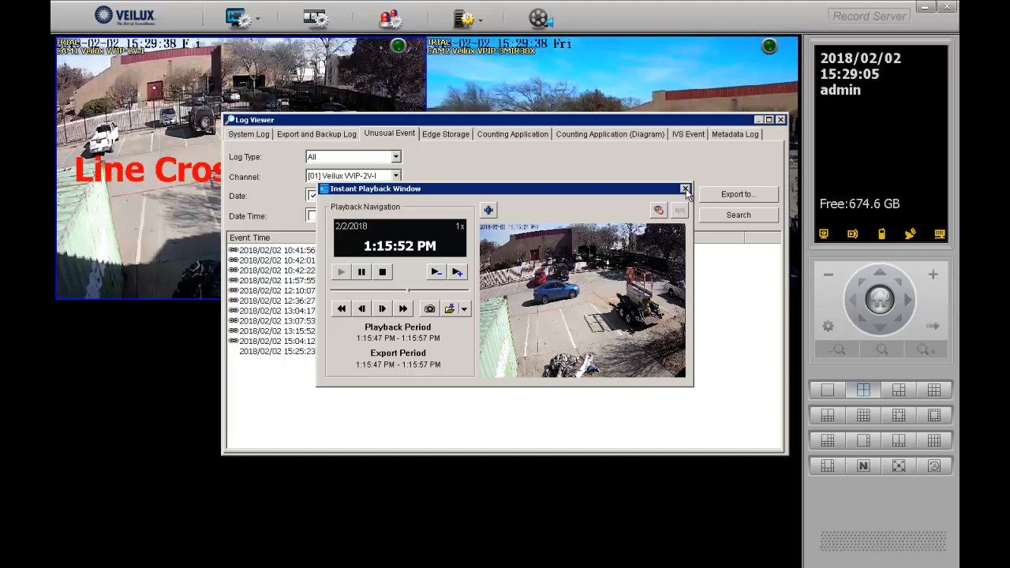
{"action": "left_click", "coordinate": [685, 189]}
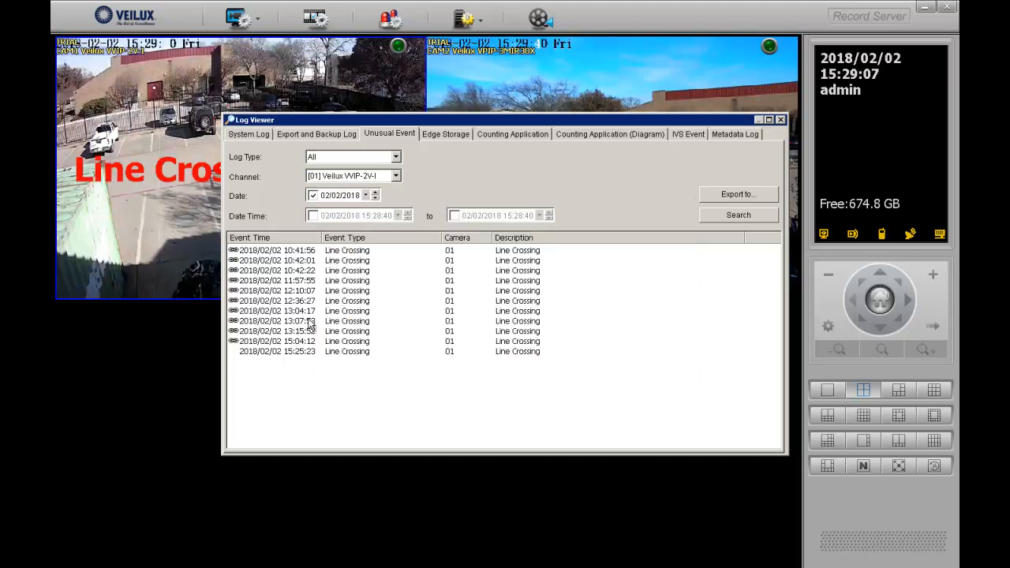
Review the 13:04:17 and 11:57:55 event clips, then open the 12:36:27 event's playback
{"action": "double_click", "coordinate": [319, 311]}
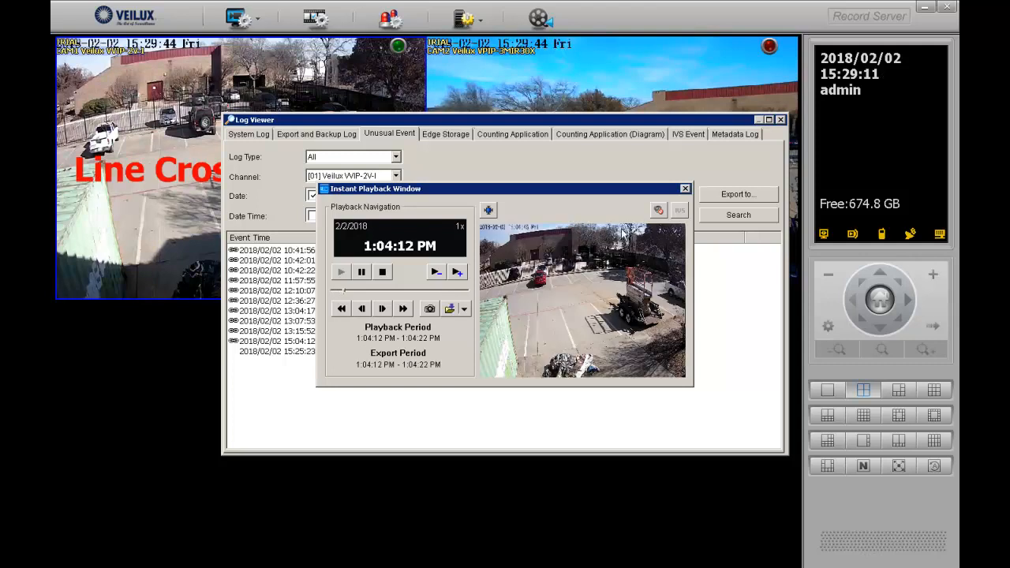
{"action": "left_click", "coordinate": [685, 190]}
{"action": "double_click", "coordinate": [300, 281]}
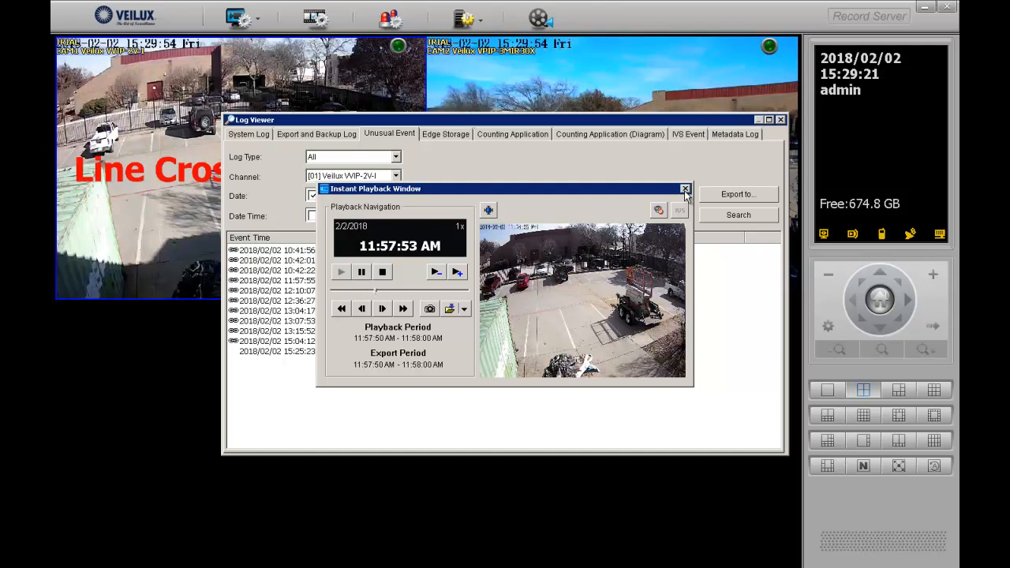
{"action": "left_click", "coordinate": [684, 189]}
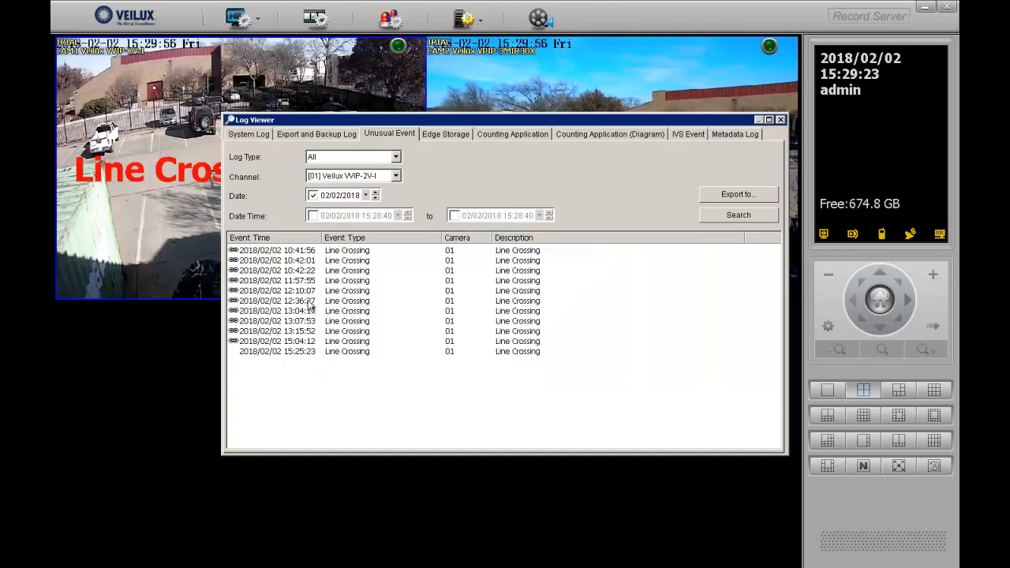
{"action": "double_click", "coordinate": [311, 305]}
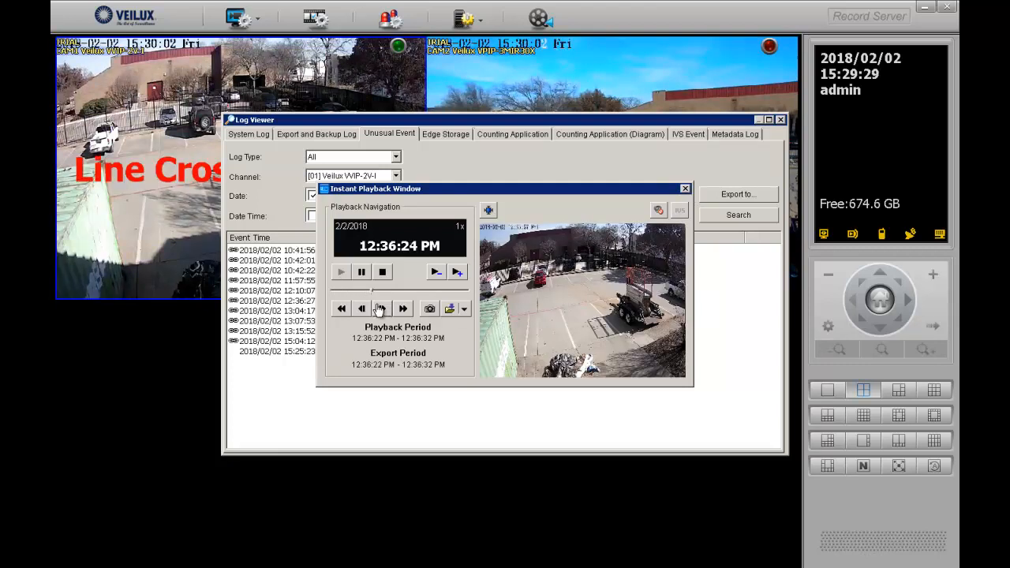
Set the clip export to AVI (Microsoft Video 1), saved as 'video' in Documents
{"action": "left_click", "coordinate": [450, 309]}
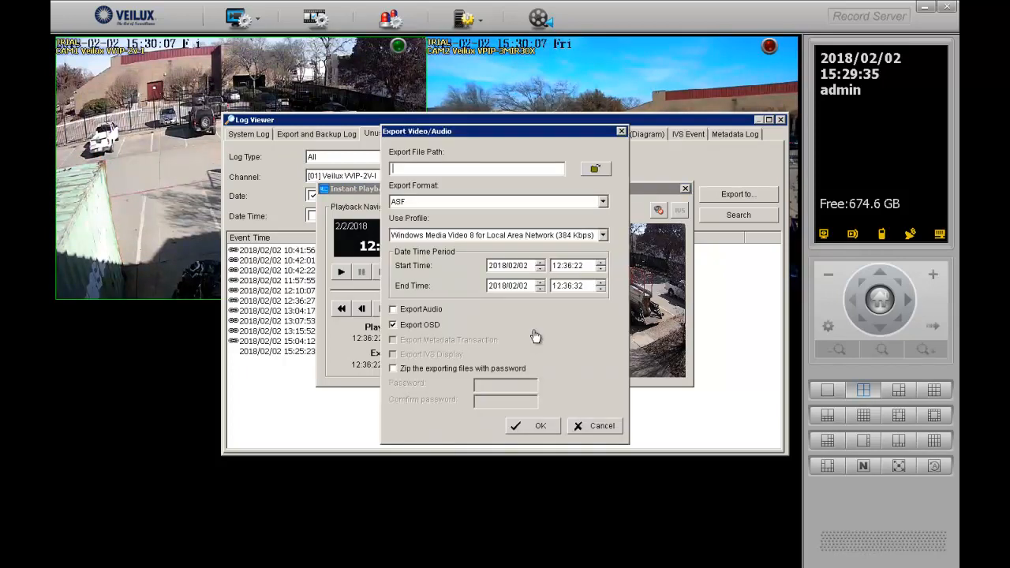
{"action": "left_click", "coordinate": [520, 202]}
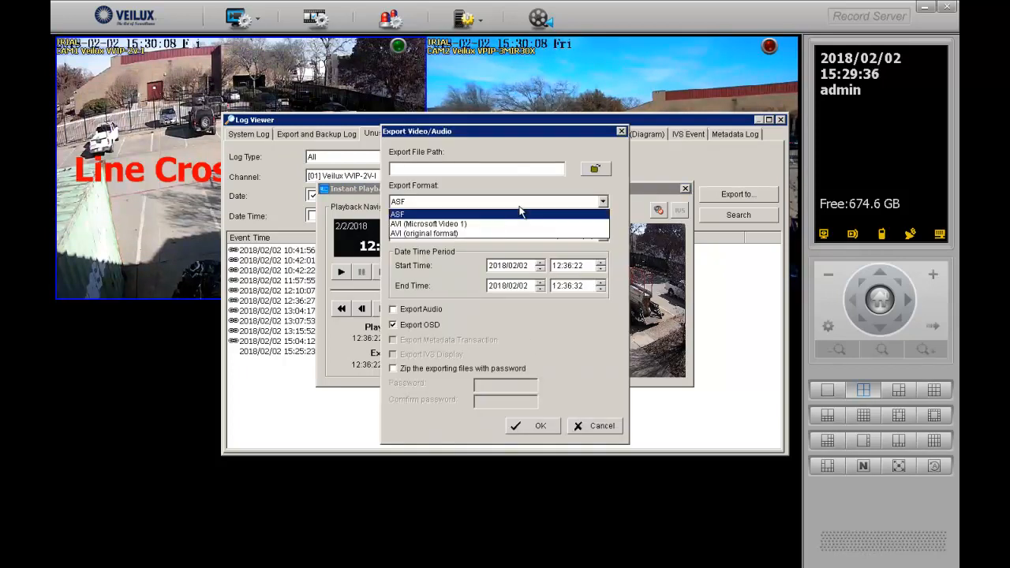
{"action": "left_click", "coordinate": [476, 224]}
{"action": "left_click", "coordinate": [594, 172]}
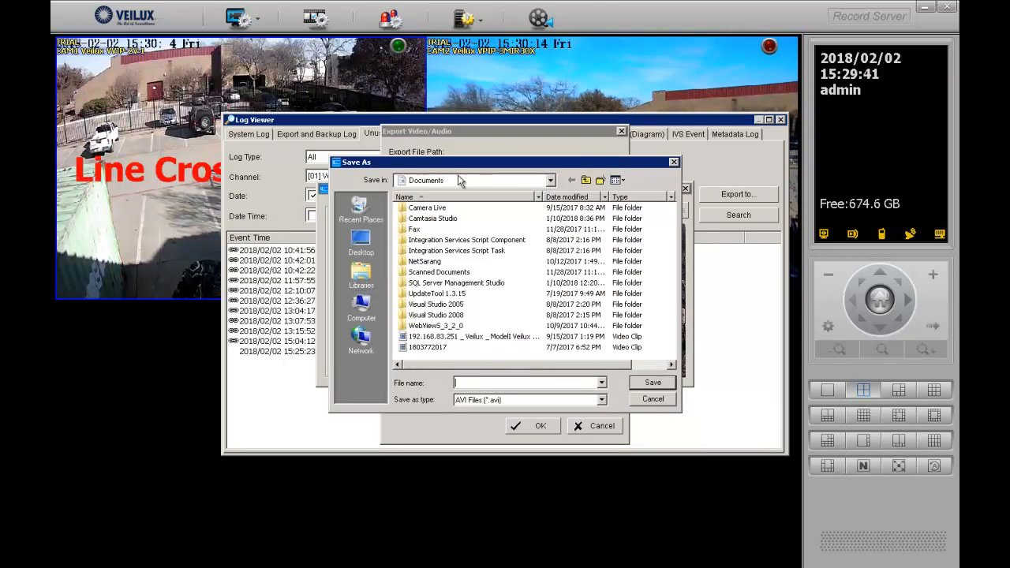
{"action": "type", "text": "ssdf"}
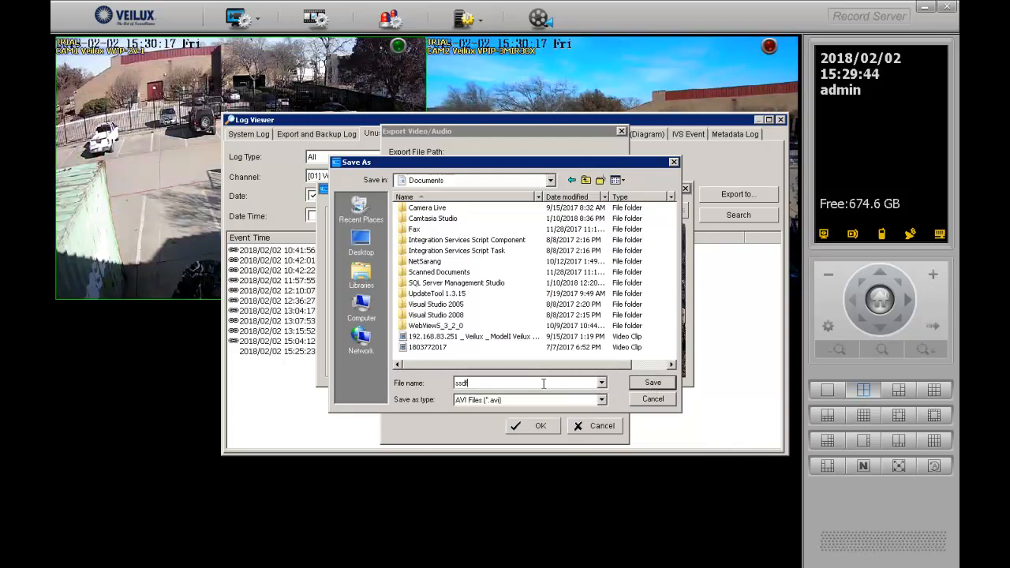
{"action": "left_click_drag", "start_coordinate": [545, 384], "coordinate": [392, 384]}
{"action": "type", "text": "v"}
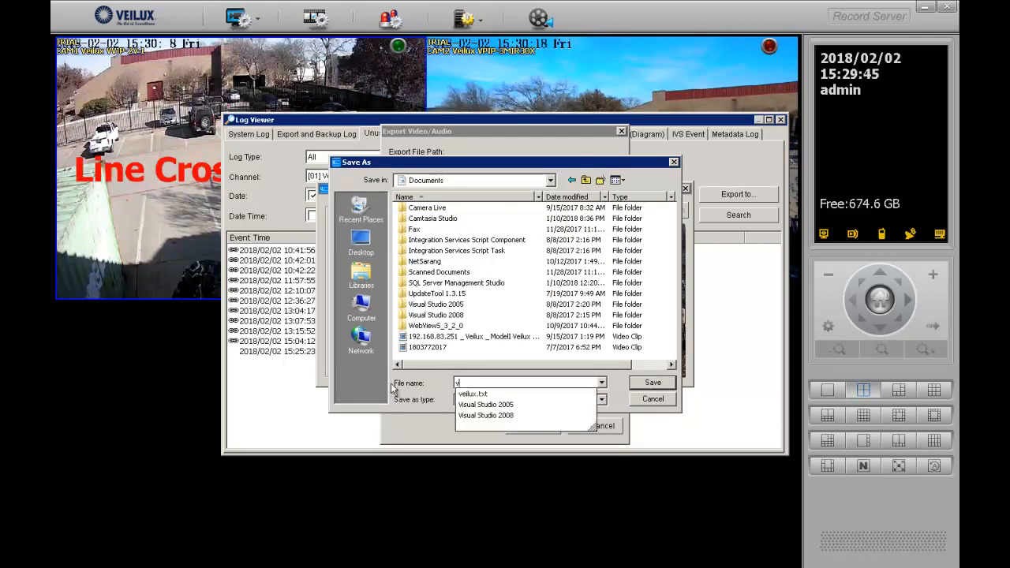
{"action": "type", "text": "ideo"}
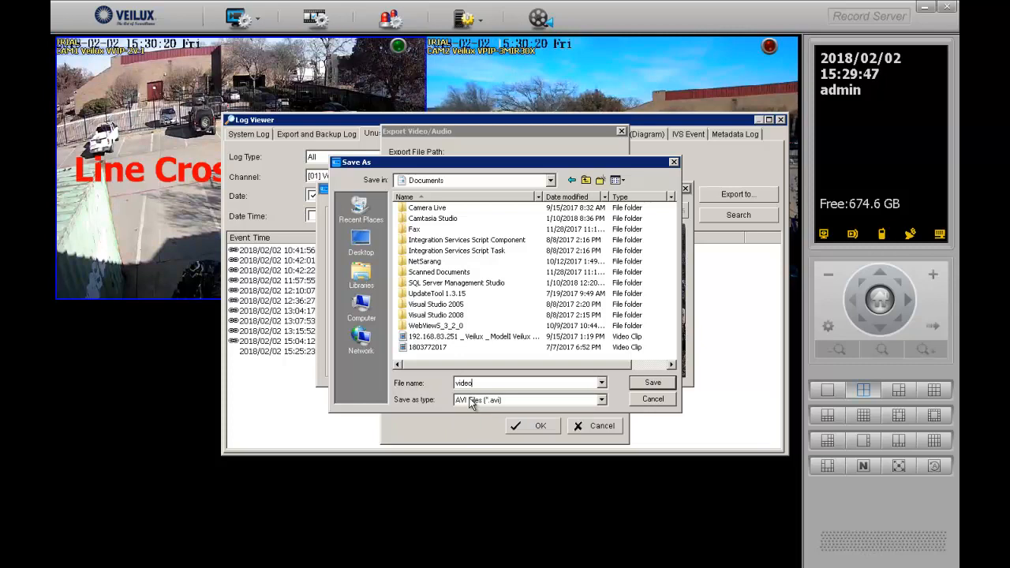
{"action": "key", "text": "Return"}
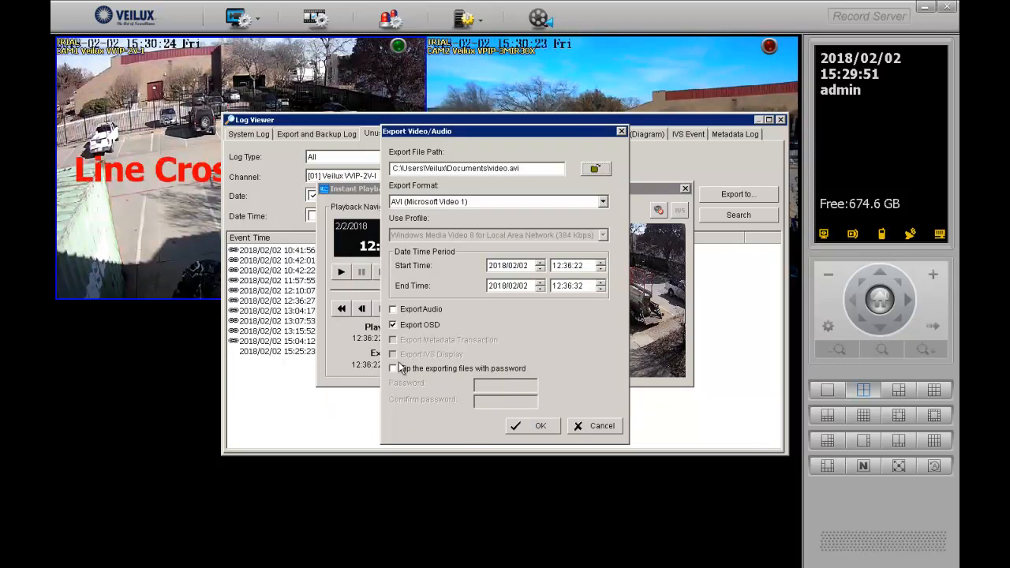
Start the AVI export and minimize its progress window, bringing the camera web page forward
{"action": "left_click", "coordinate": [540, 425]}
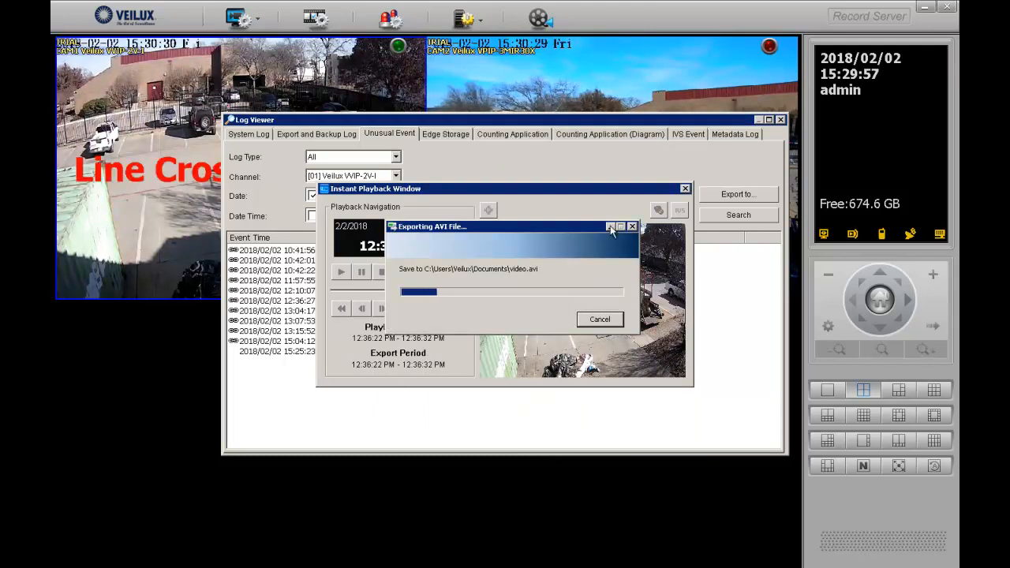
{"action": "left_click", "coordinate": [610, 227]}
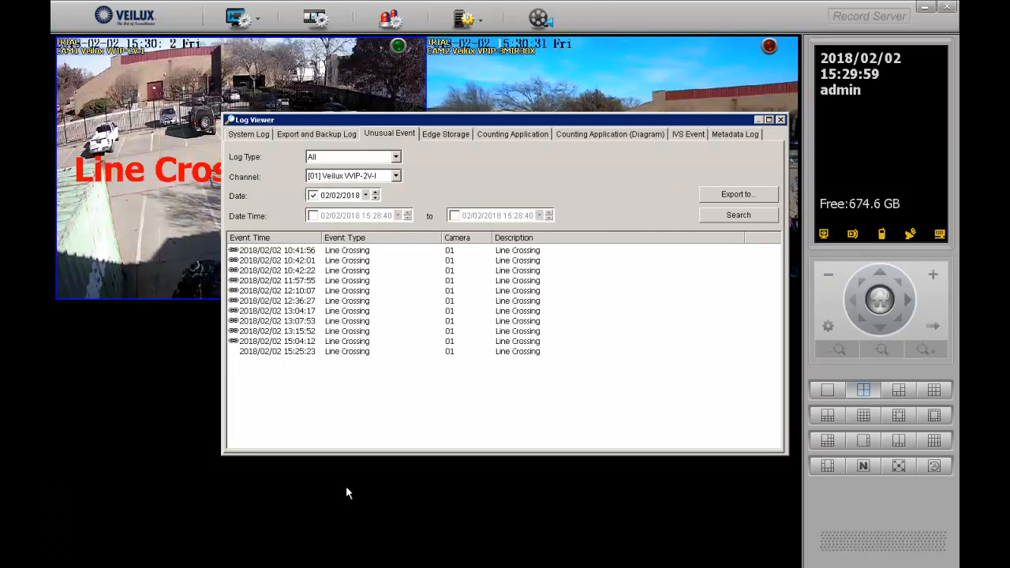
{"action": "key", "text": "alt+Tab"}
{"action": "key", "text": "alt+Tab"}
{"action": "key", "text": "alt+Tab"}
Bring Record Server's 12:36:22–12:36:32 PM Instant Playback window back to the front from the taskbar
{"action": "left_click", "coordinate": [308, 554]}
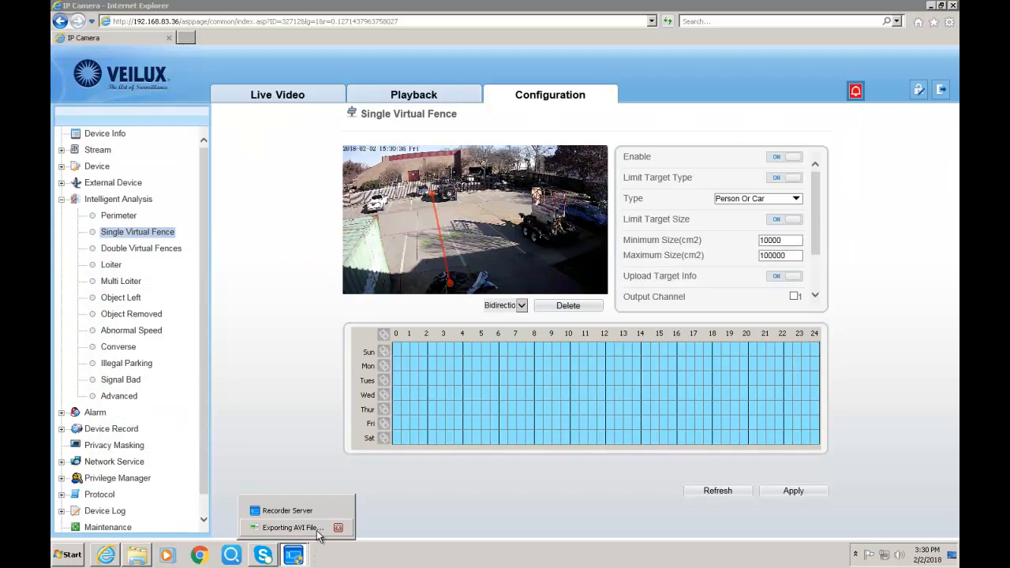
{"action": "left_click", "coordinate": [339, 510]}
{"action": "key", "text": "alt+Tab"}
{"action": "left_click", "coordinate": [293, 555]}
{"action": "left_click", "coordinate": [293, 527]}
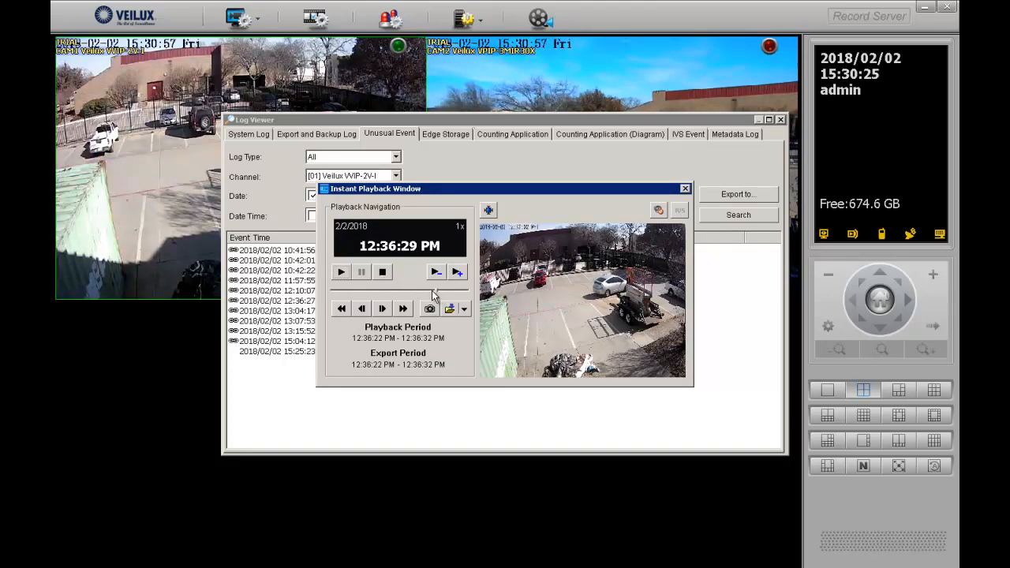
Pause the 12:36 clip on a chosen frame and snapshot it with OSD turned off
{"action": "left_click", "coordinate": [397, 290]}
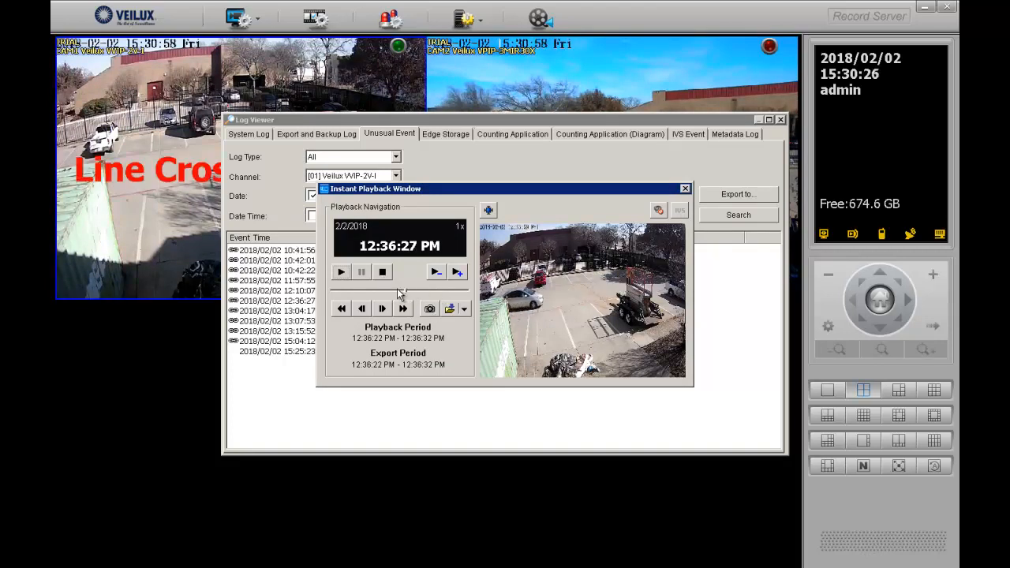
{"action": "left_click", "coordinate": [397, 289]}
{"action": "left_click", "coordinate": [358, 305]}
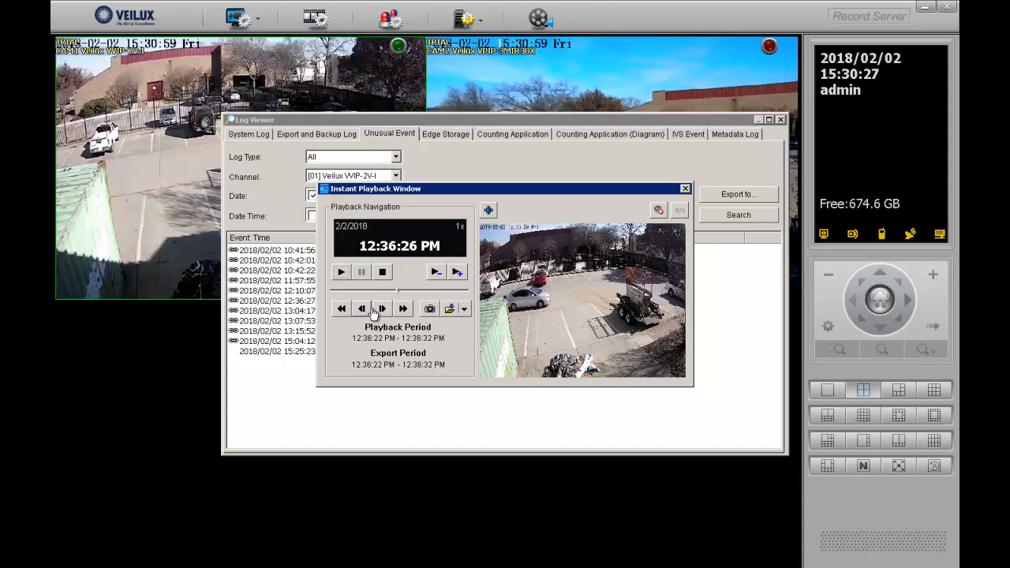
{"action": "left_click", "coordinate": [341, 272]}
{"action": "left_click", "coordinate": [361, 271]}
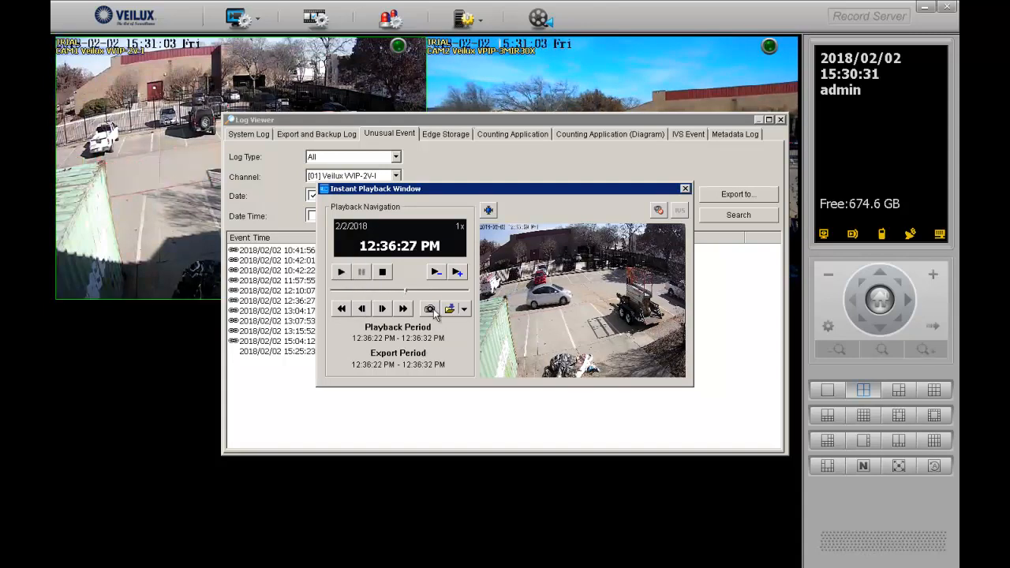
{"action": "left_click", "coordinate": [430, 308]}
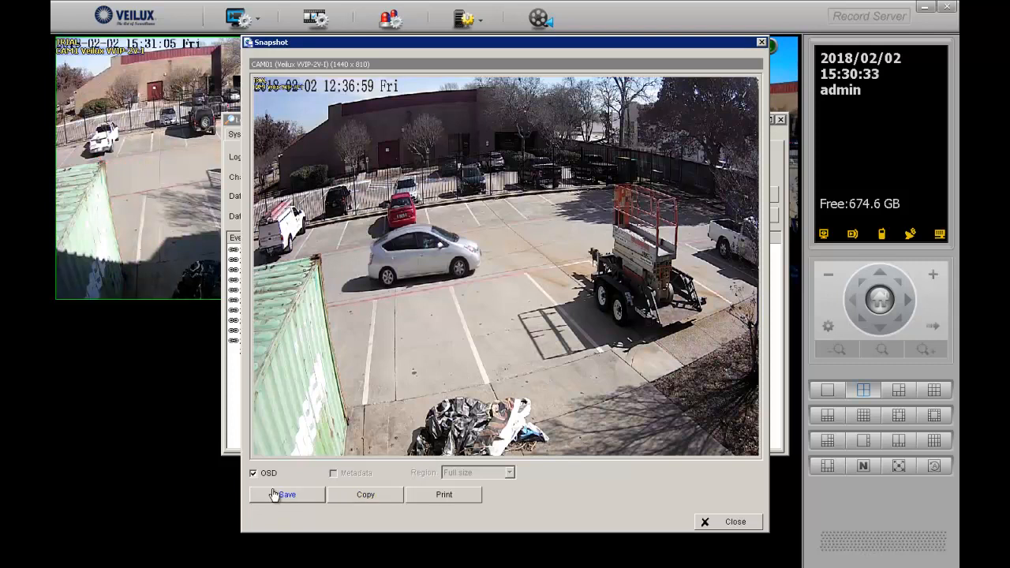
{"action": "left_click", "coordinate": [254, 474]}
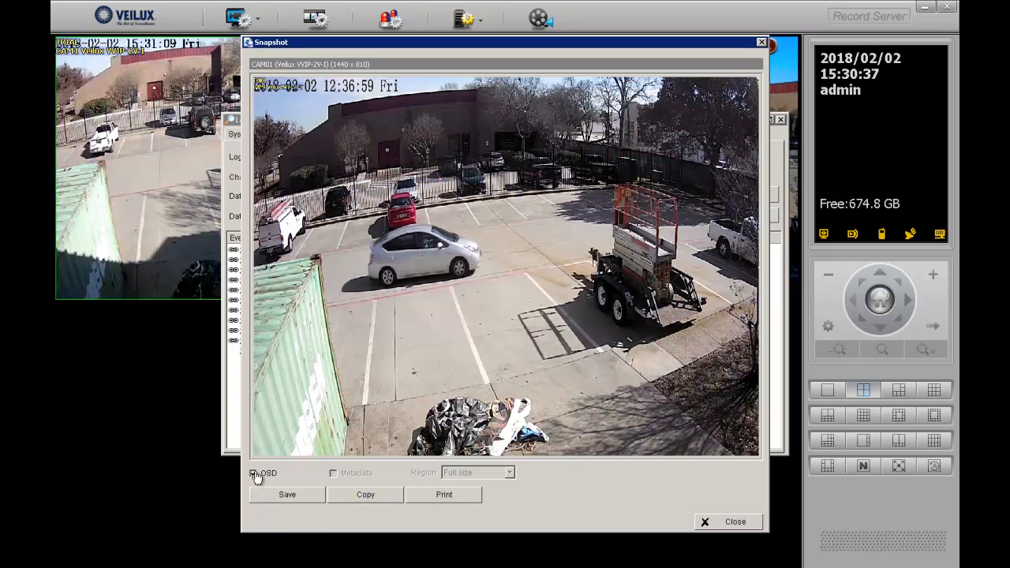